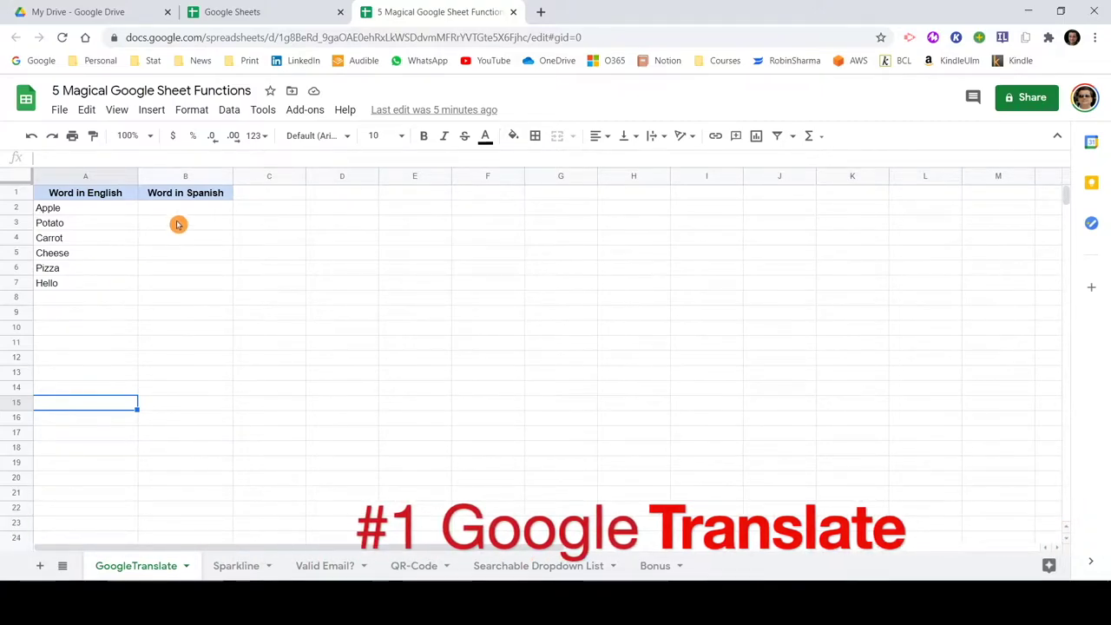
# Enter =googletranslate(A2,"EN","ES") in B2 to translate Apple from English to Spanish.
pyautogui.press('Right')
pyautogui.press('Up')
pyautogui.press('Up')
pyautogui.press('Up')
pyautogui.press('Up')
pyautogui.press('Up')
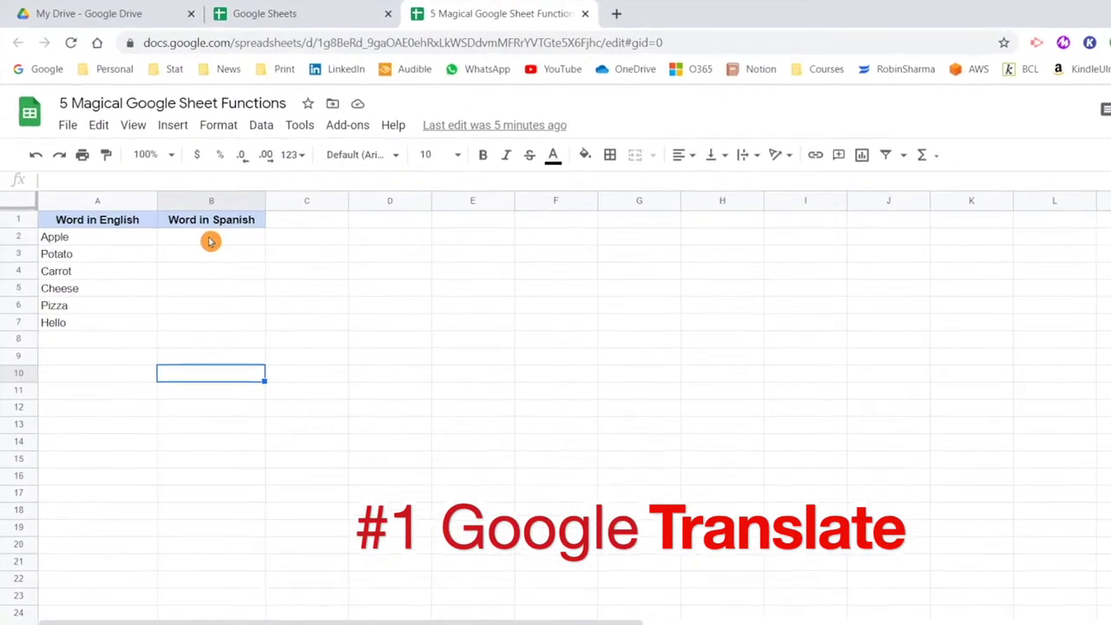
pyautogui.click(198, 228)
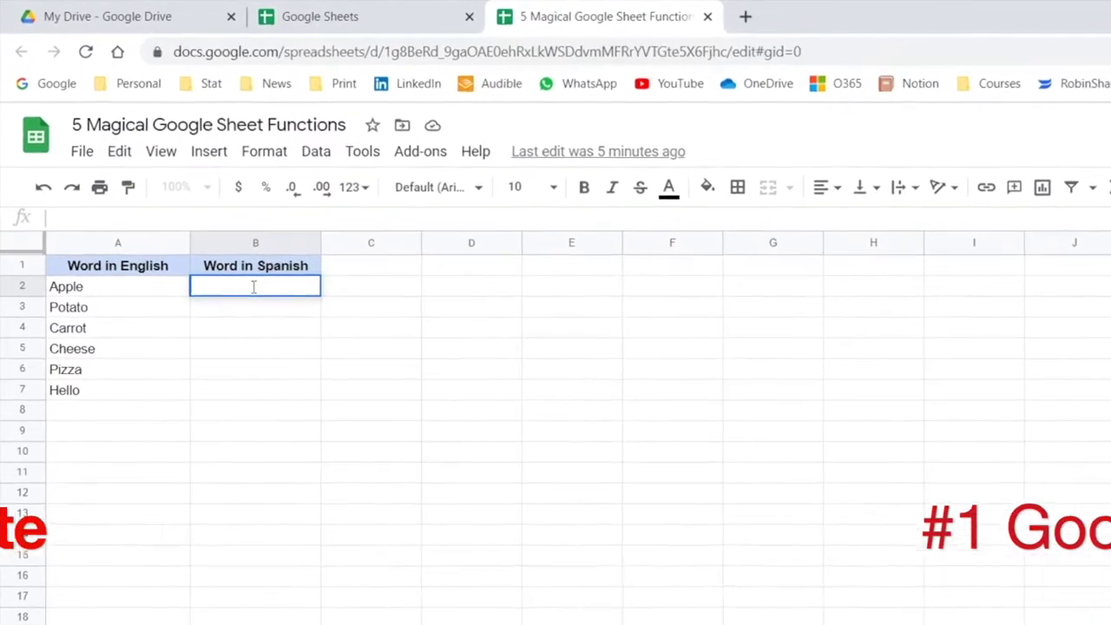
pyautogui.write('=')
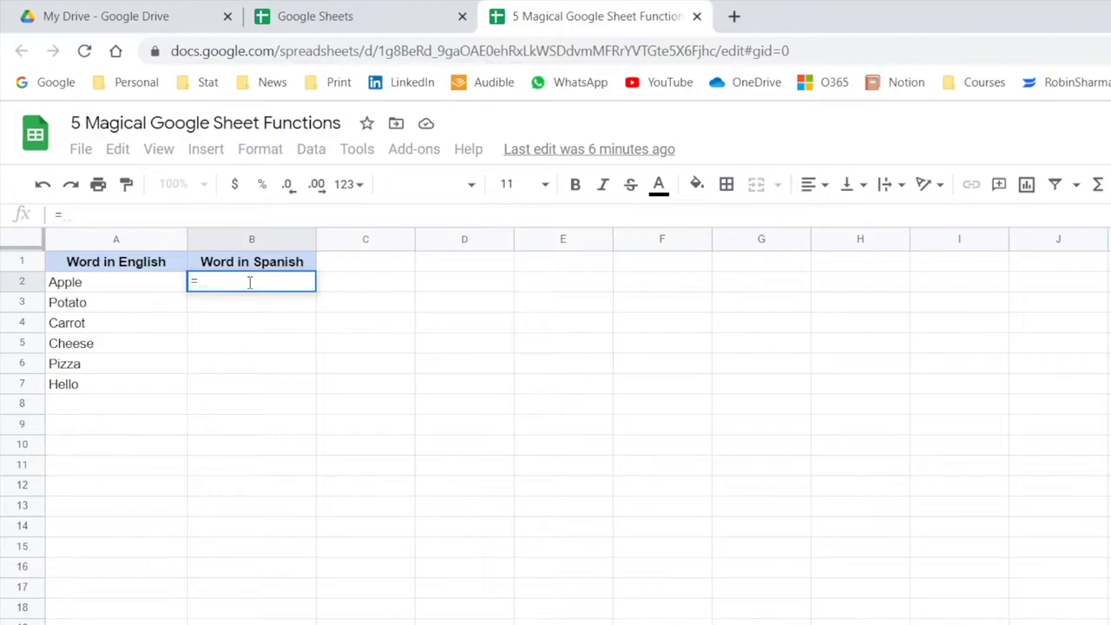
pyautogui.write('google')
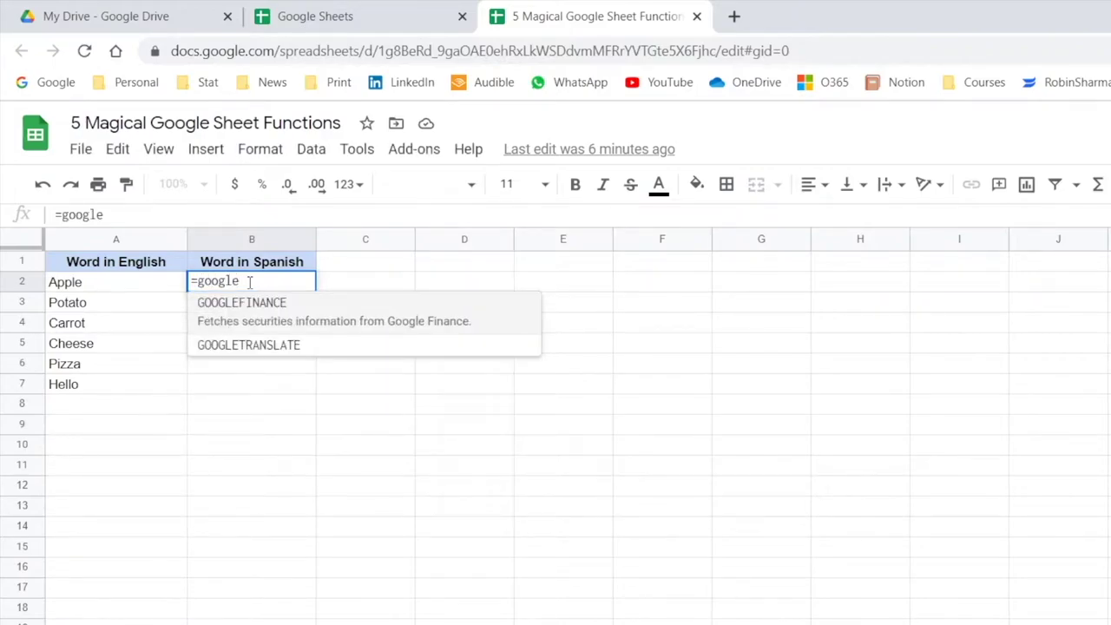
pyautogui.write('trans')
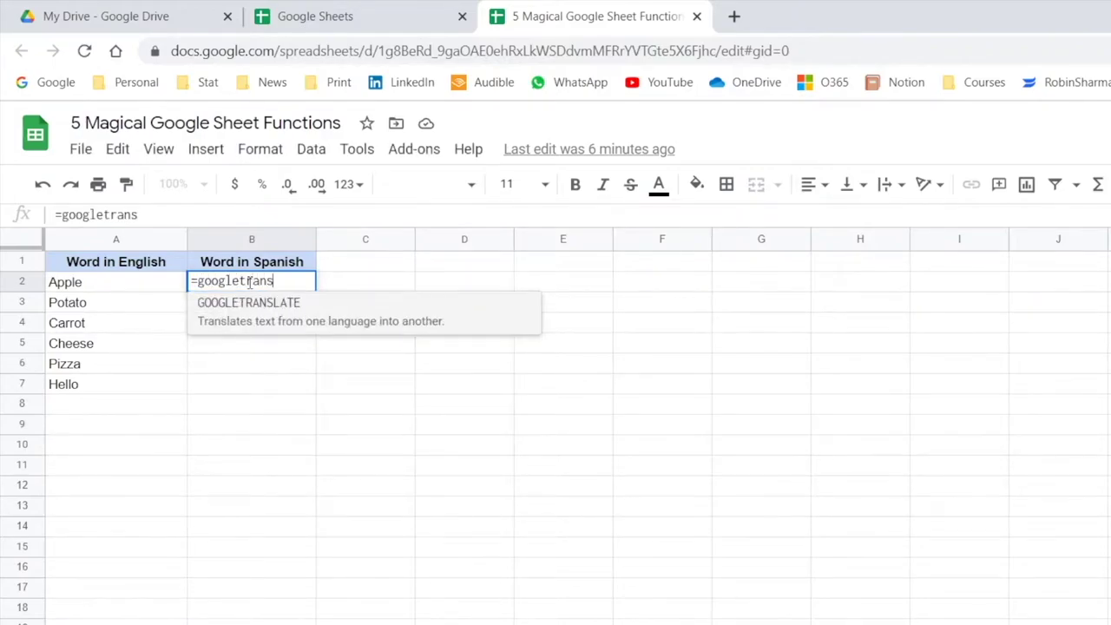
pyautogui.write('late(')
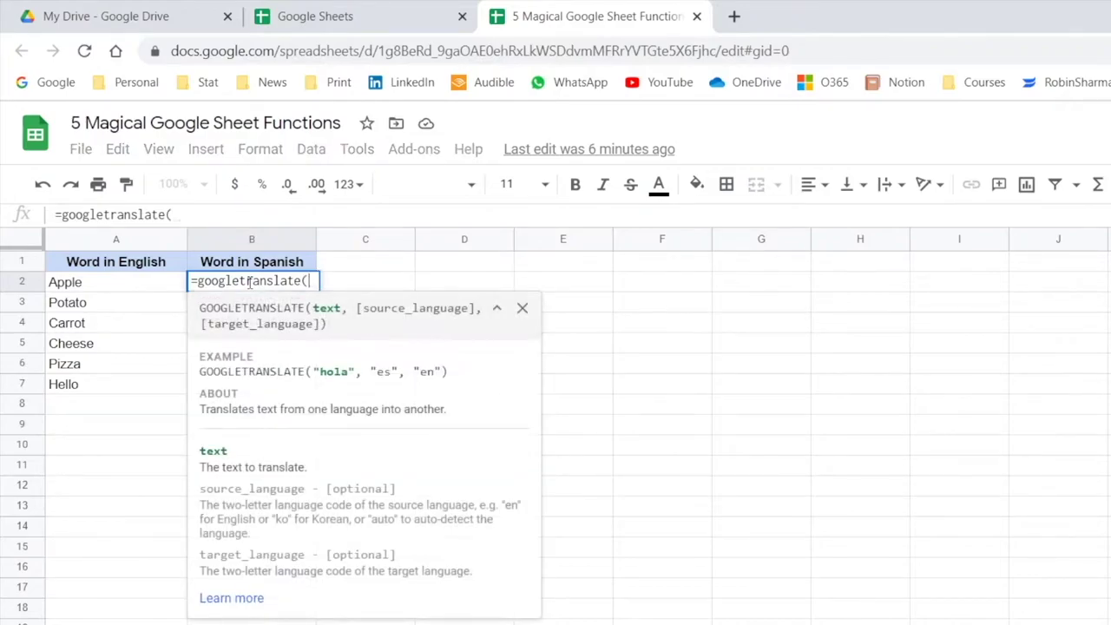
pyautogui.click(76, 289)
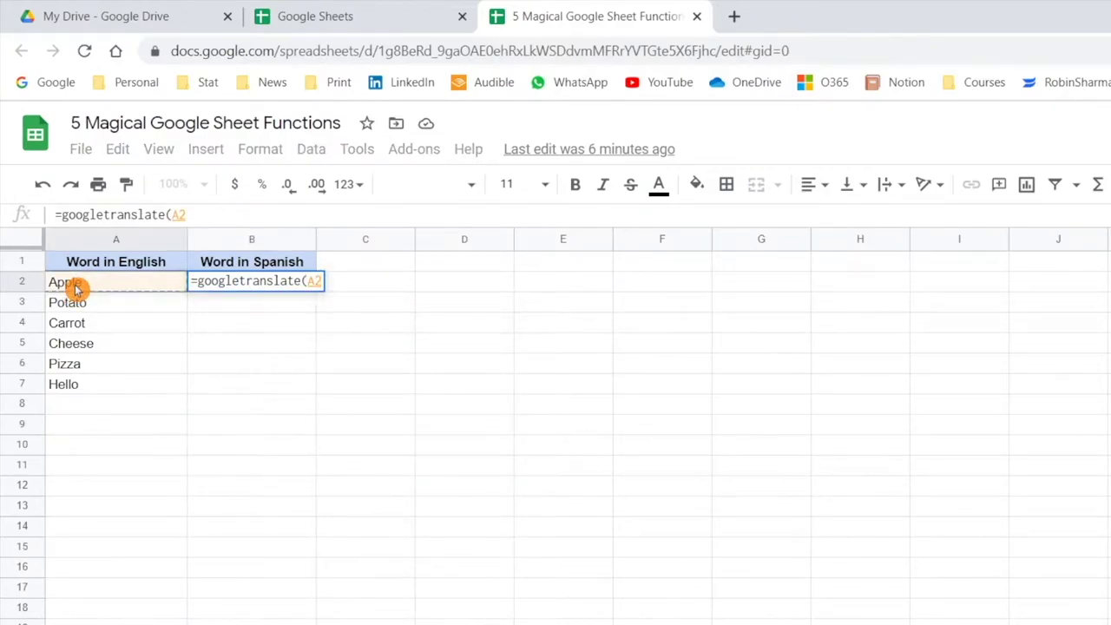
pyautogui.write(',')
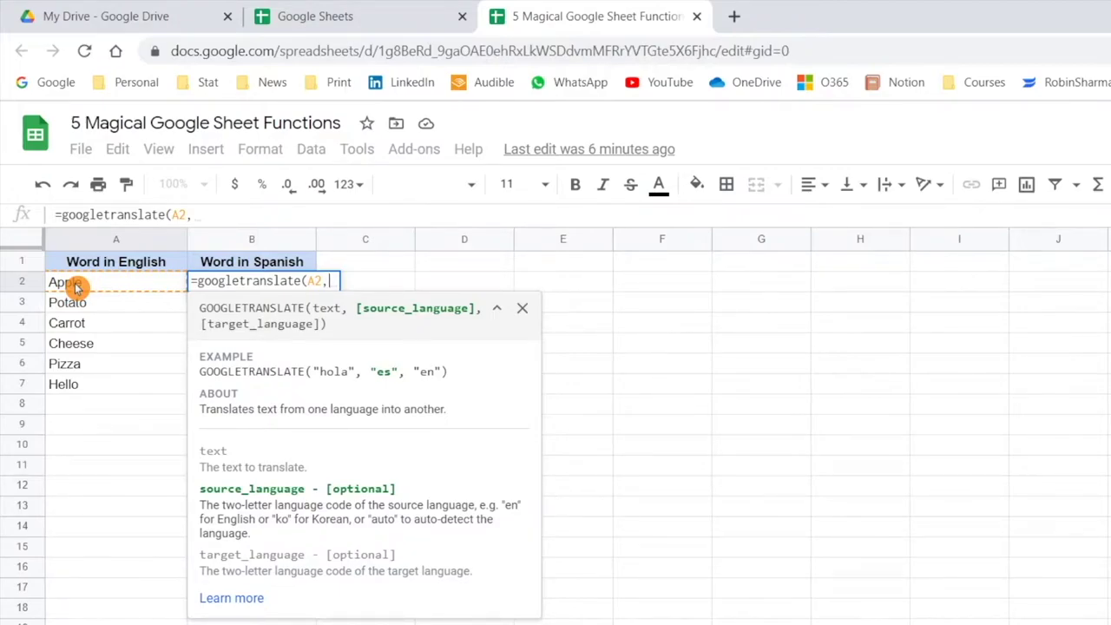
pyautogui.write('"EN"')
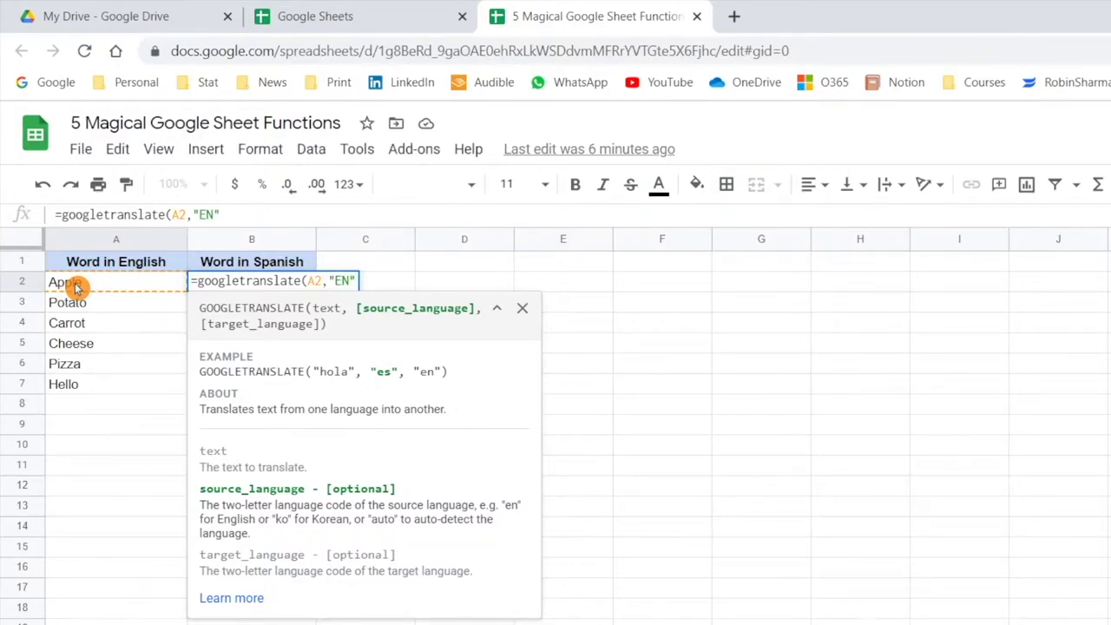
pyautogui.write(',')
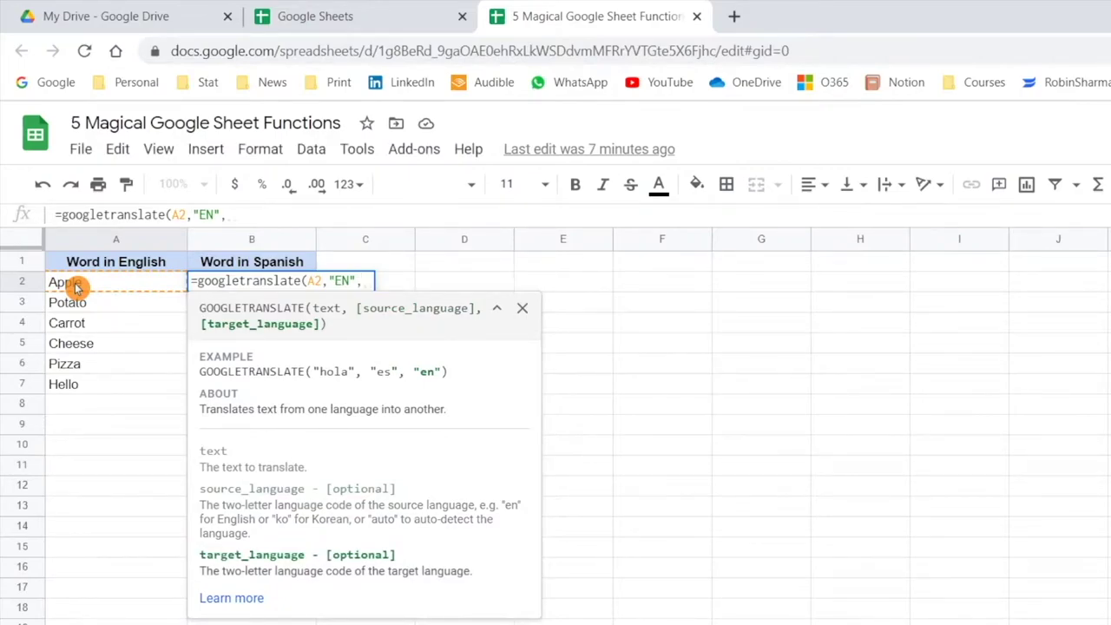
pyautogui.write('"ES"')
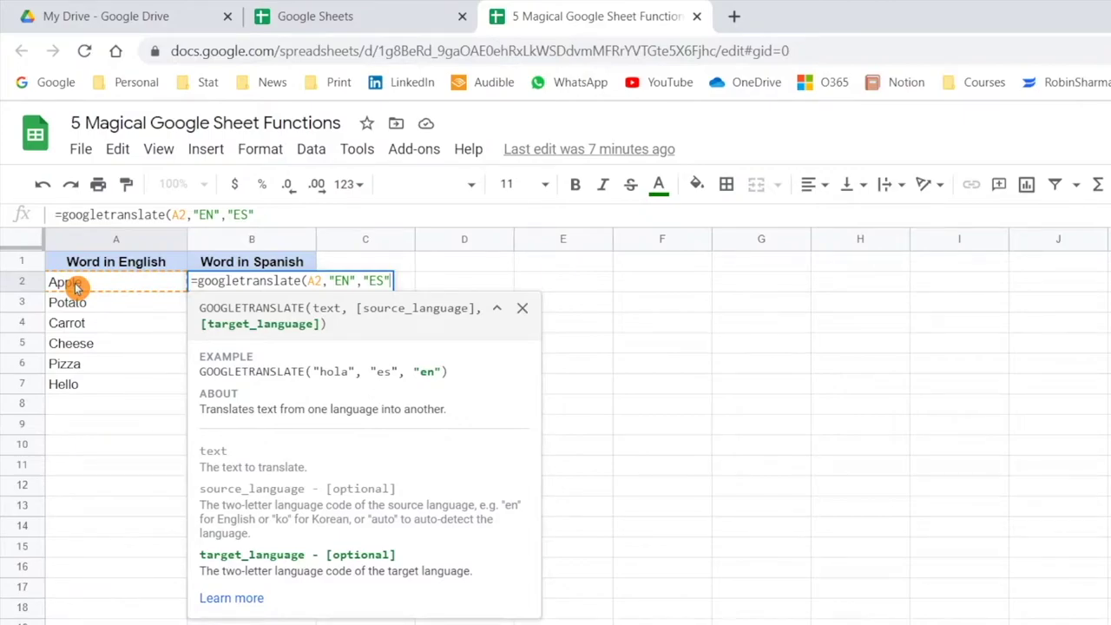
pyautogui.write(')')
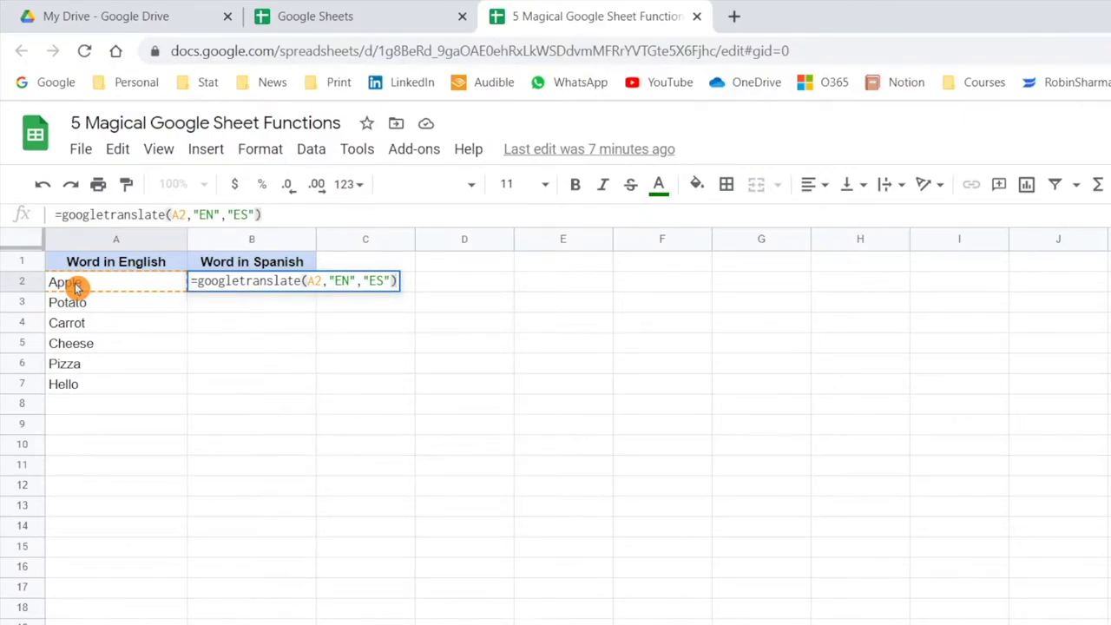
pyautogui.press('Return')
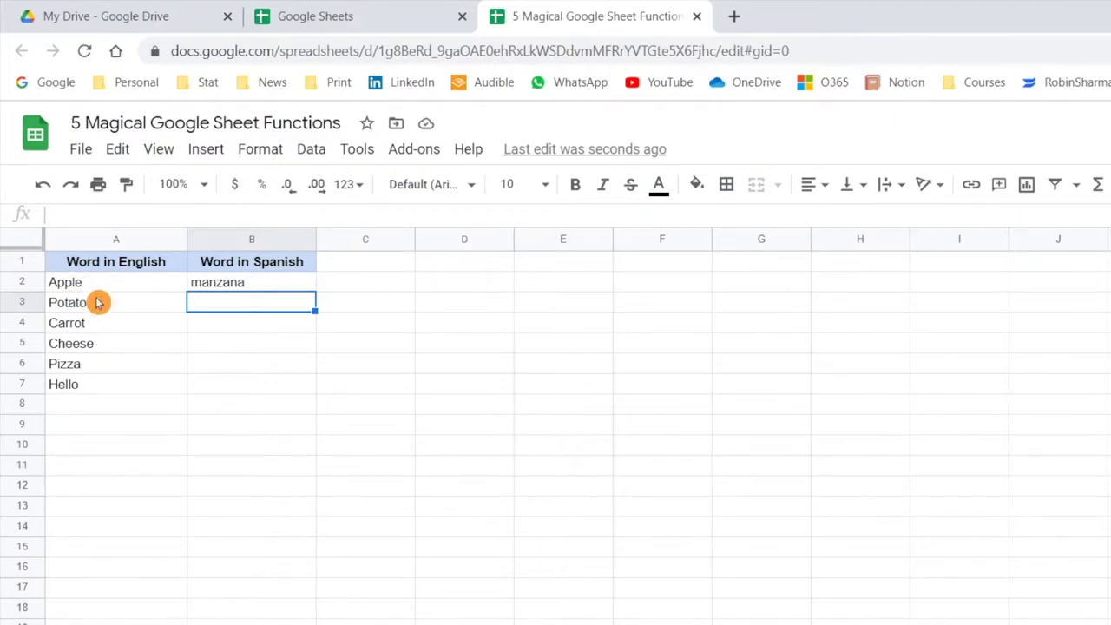
# Copy the B2 translation formula down through B7 for the remaining words.
pyautogui.click(295, 287)
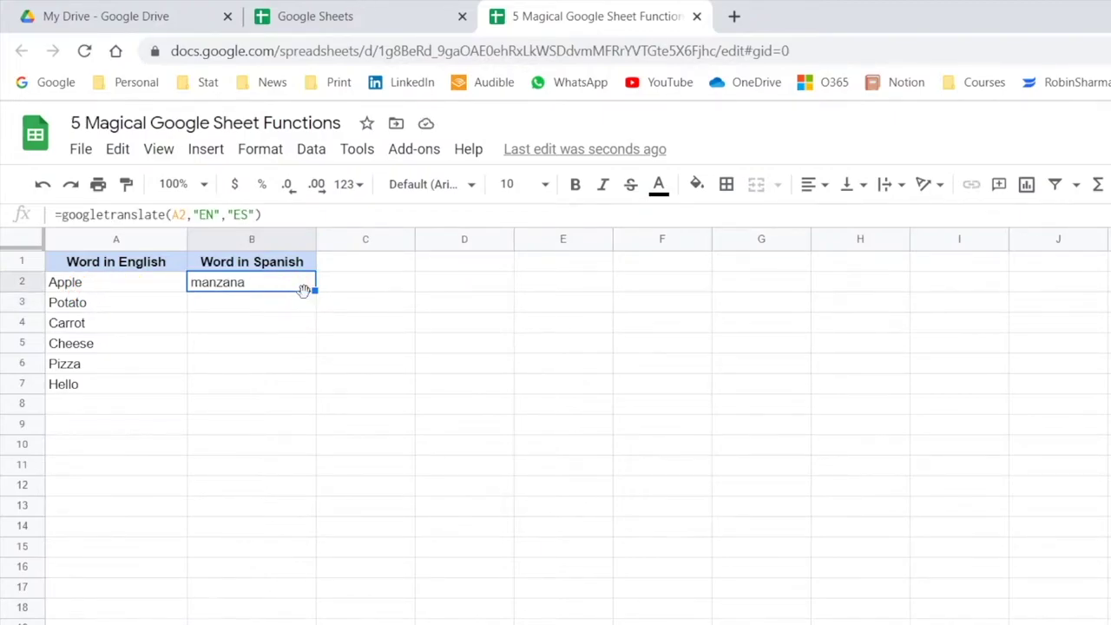
pyautogui.moveTo(315, 289); pyautogui.dragTo(318, 390)
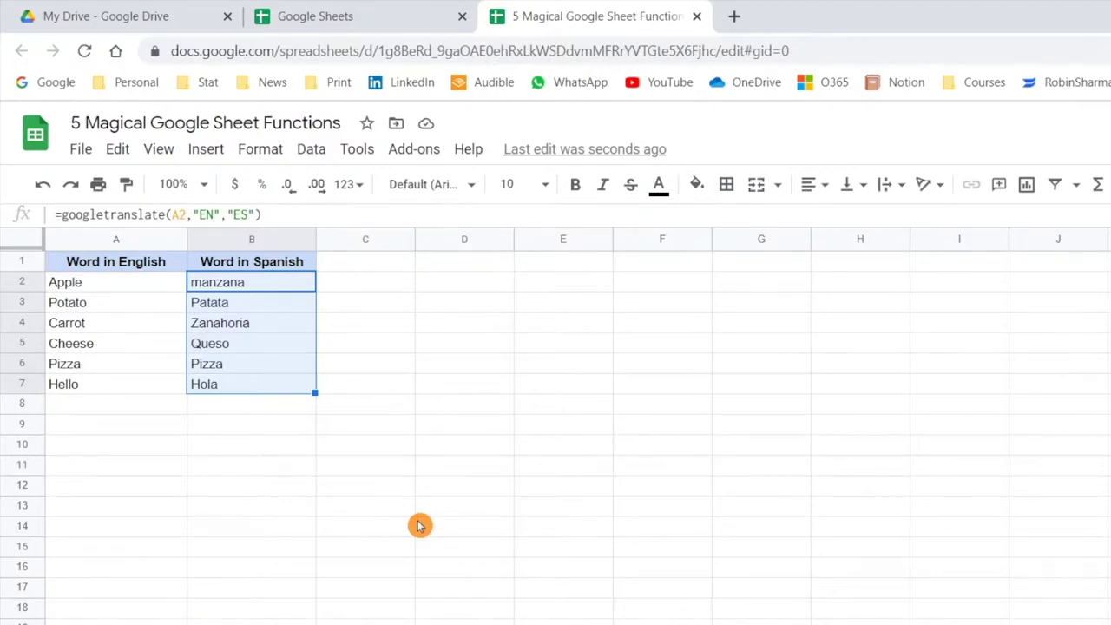
pyautogui.click(463, 444)
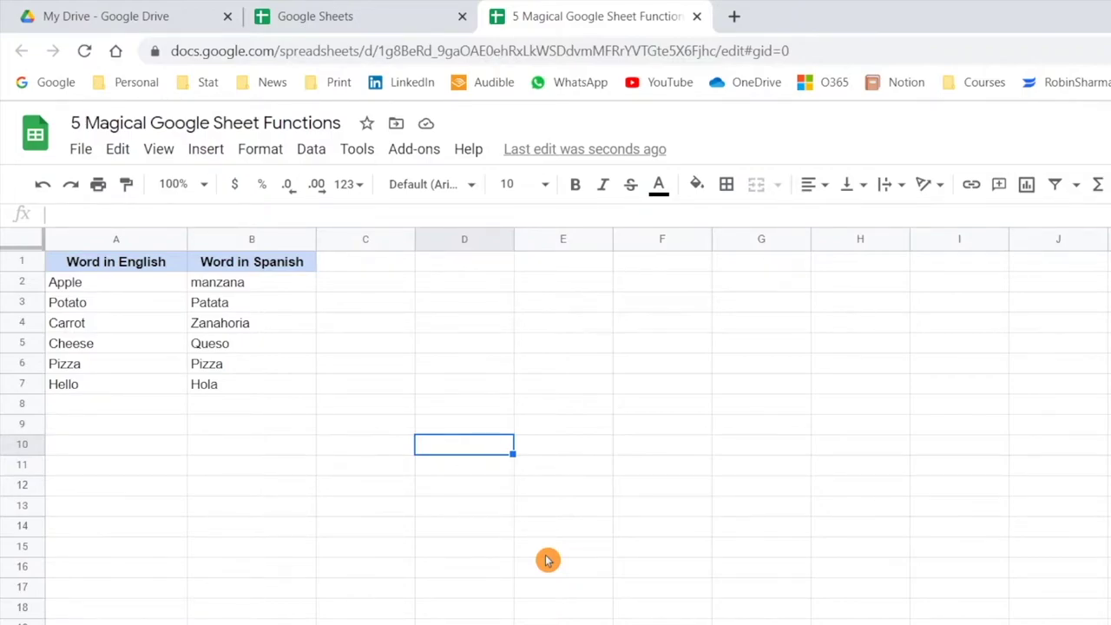
# Add 'How are you?' in A8 and extend the translation formula to B8.
pyautogui.click(111, 401)
pyautogui.write('How a')
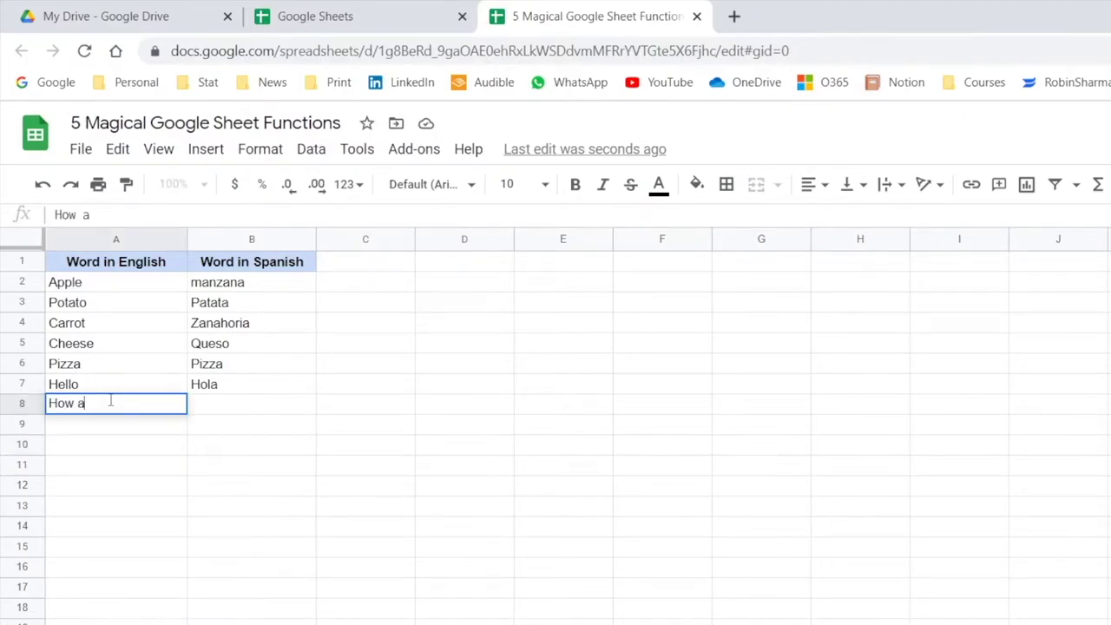
pyautogui.write('re you?')
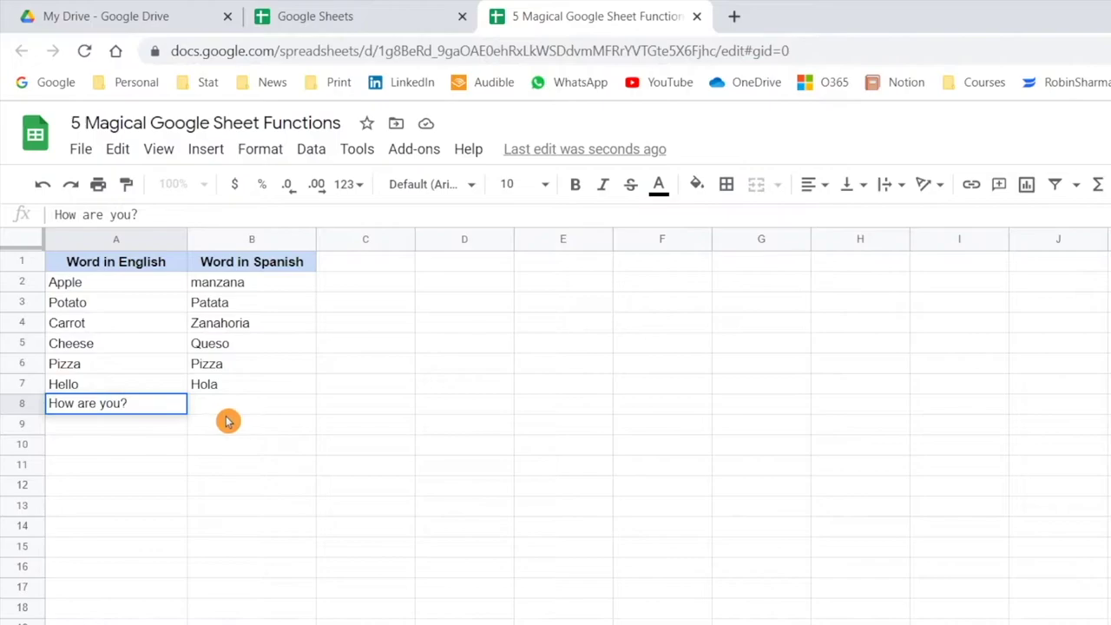
pyautogui.click(235, 443)
pyautogui.click(251, 386)
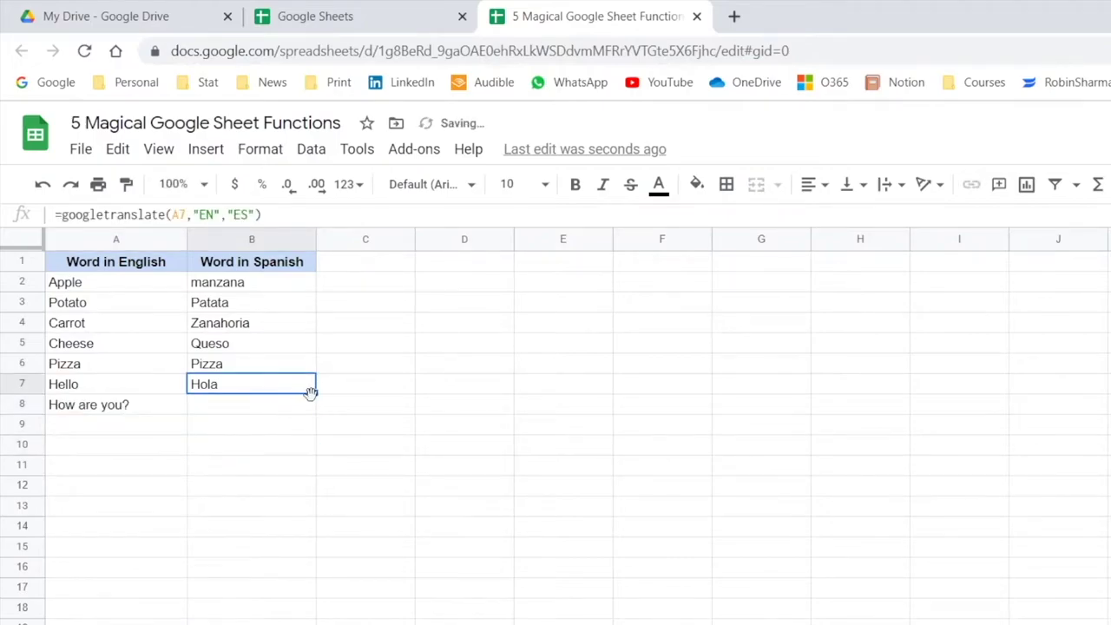
pyautogui.moveTo(314, 393); pyautogui.dragTo(313, 408)
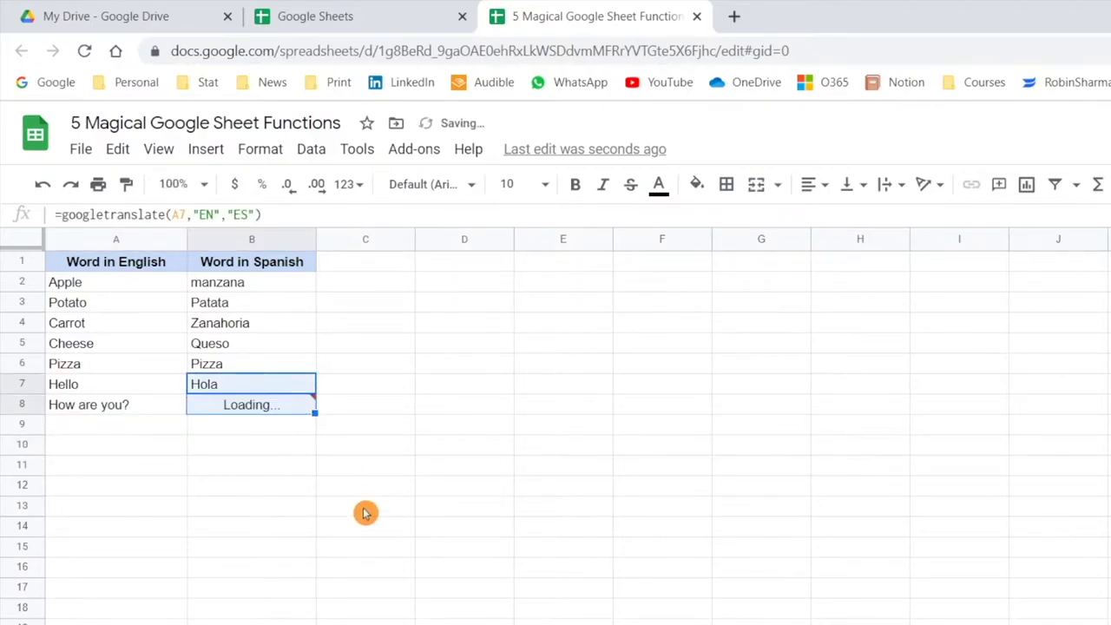
pyautogui.click(364, 513)
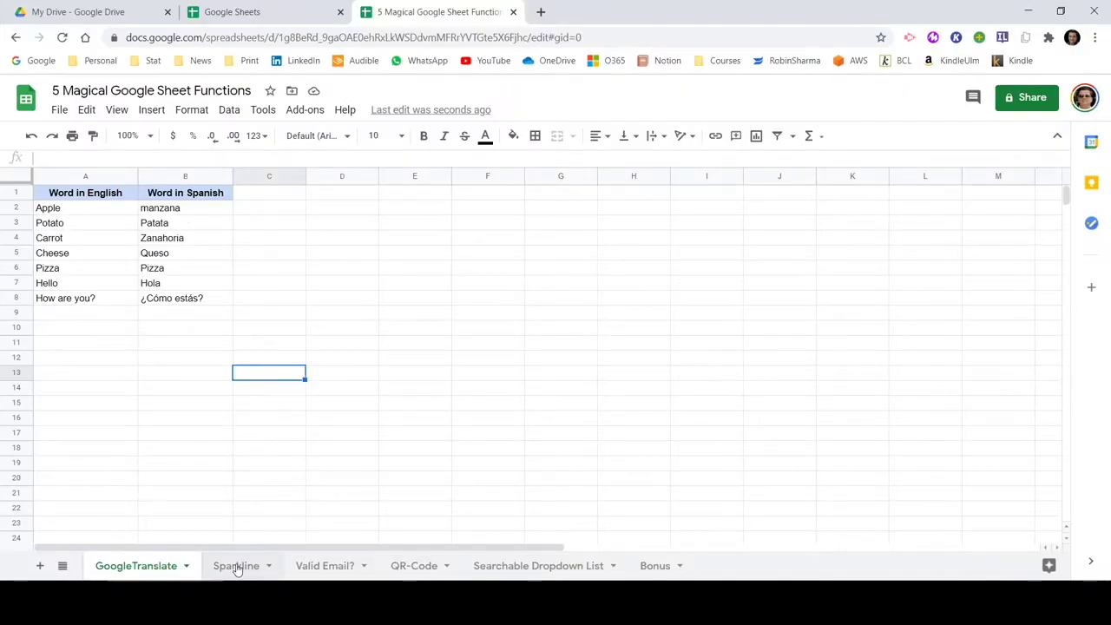
# On the Sparkline sheet, enter =sparkline(B2:G2) in H2 for the Quarter 1 values.
pyautogui.click(236, 565)
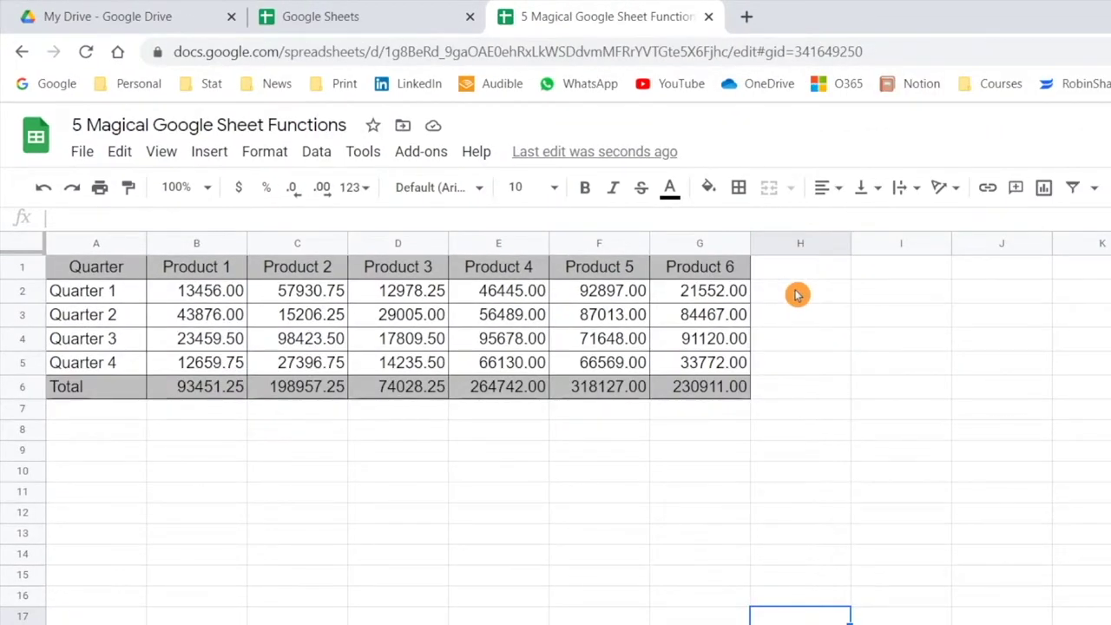
pyautogui.click(797, 294)
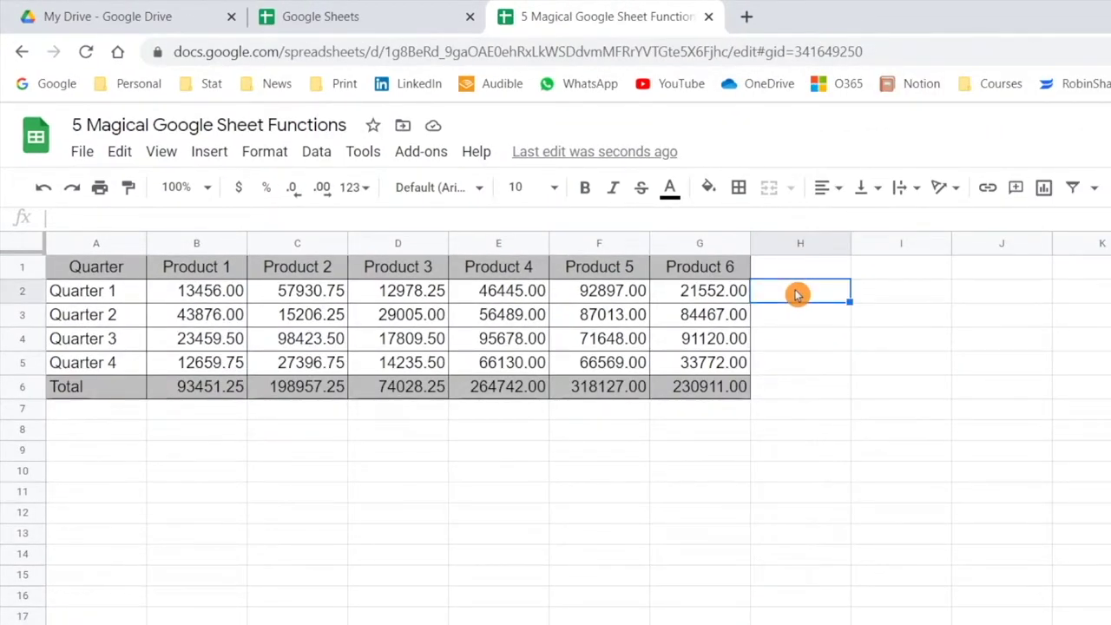
pyautogui.write('=sparkline(')
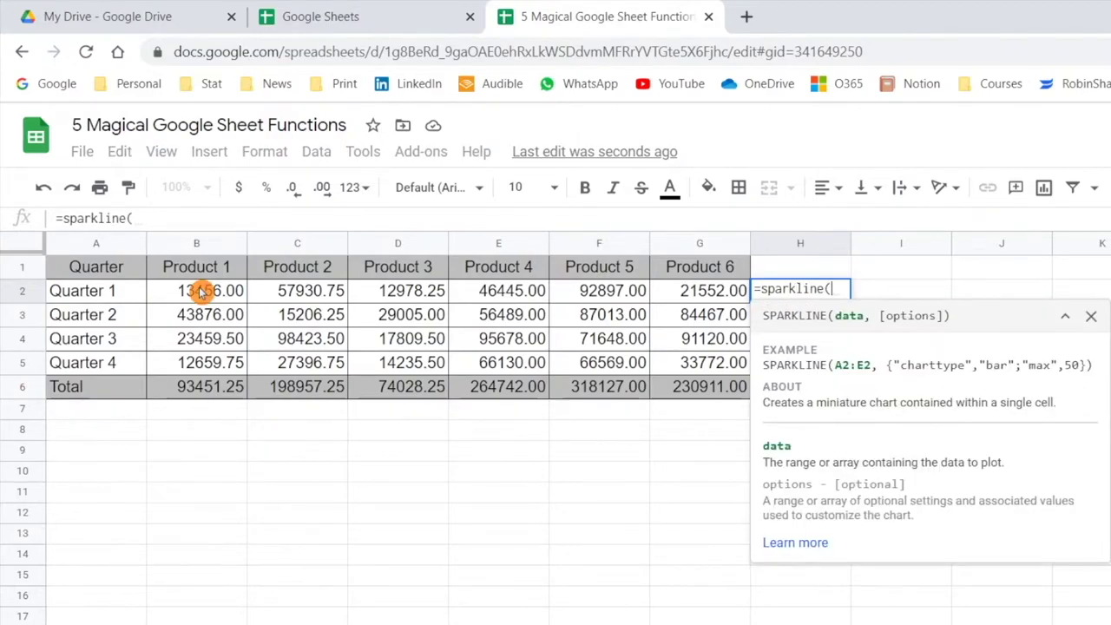
pyautogui.moveTo(196, 291); pyautogui.dragTo(694, 293)
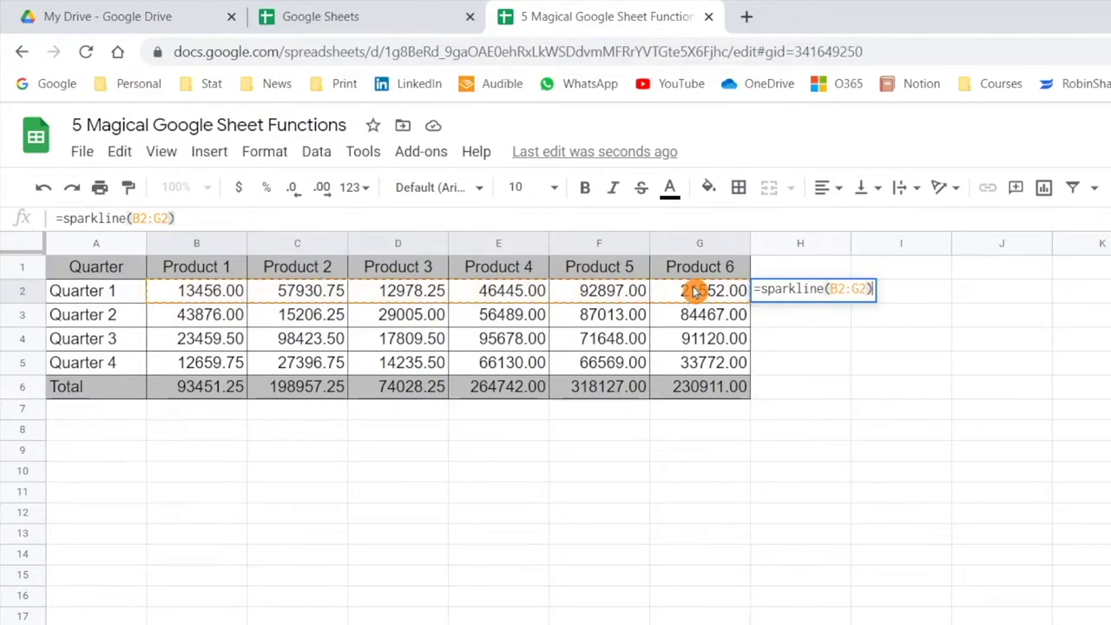
pyautogui.press('Return')
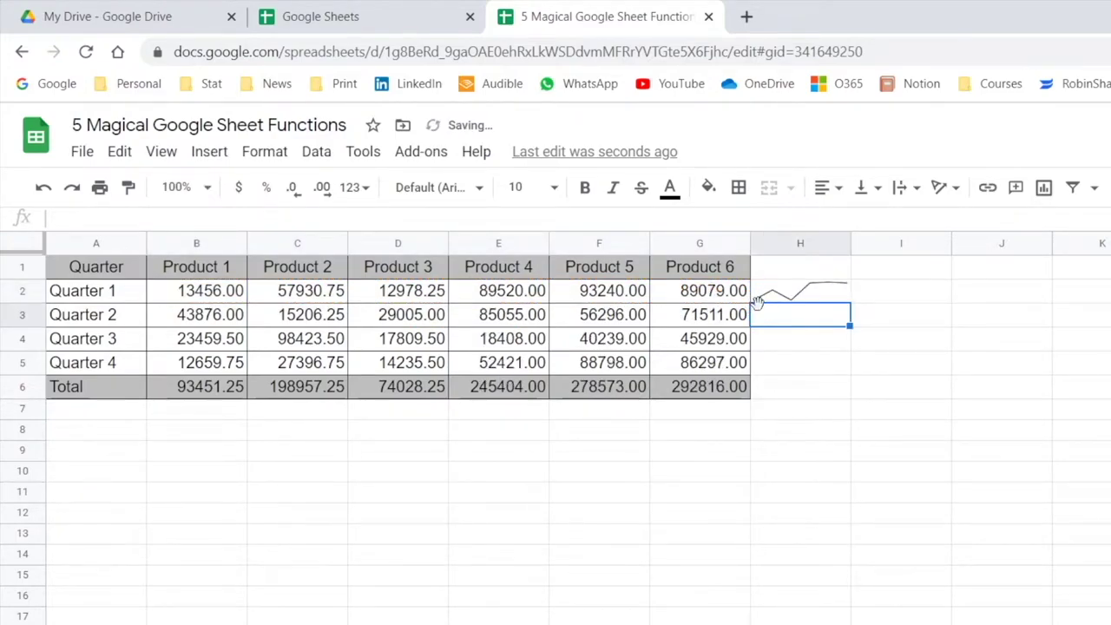
# Fill the H2 sparkline down through H5 for Quarters 2–4, then inspect H2's formula.
pyautogui.click(829, 294)
pyautogui.moveTo(848, 300); pyautogui.dragTo(846, 386)
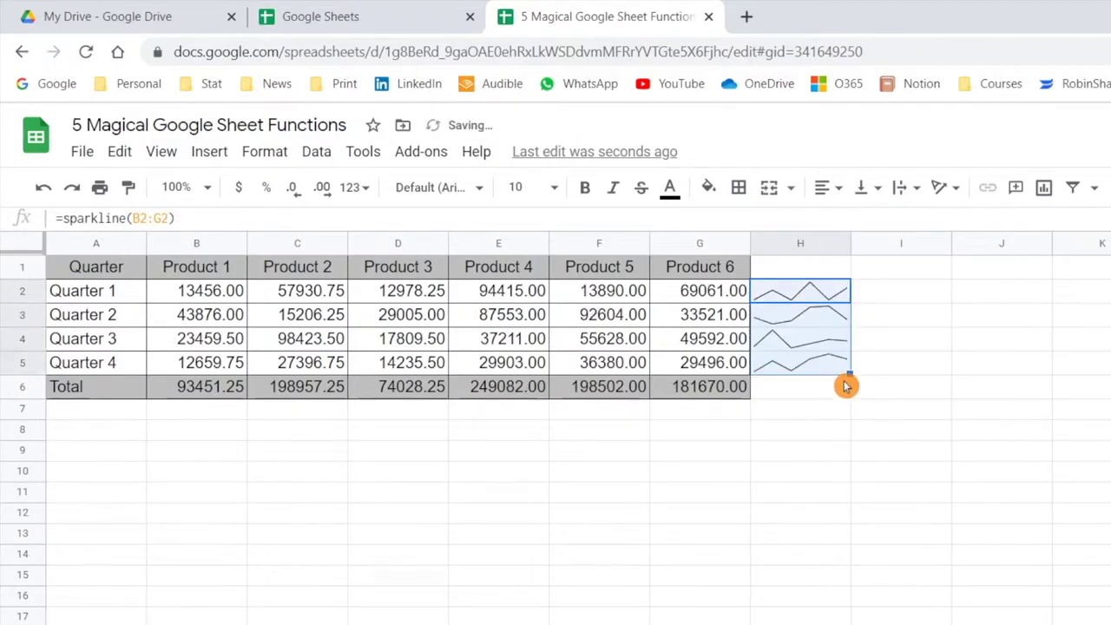
pyautogui.click(806, 468)
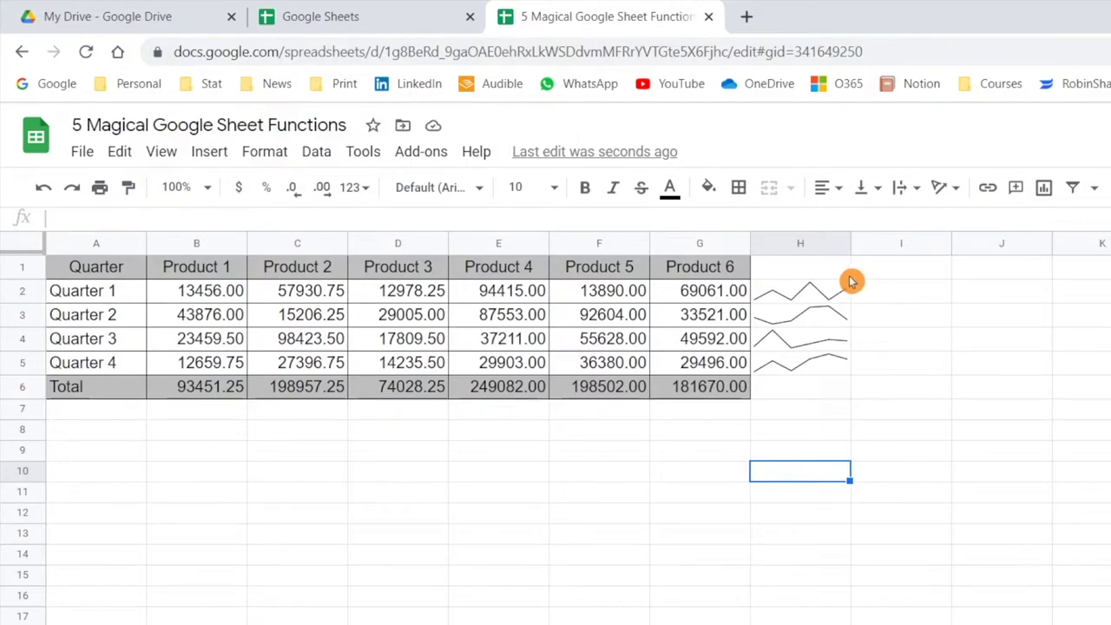
pyautogui.click(790, 296)
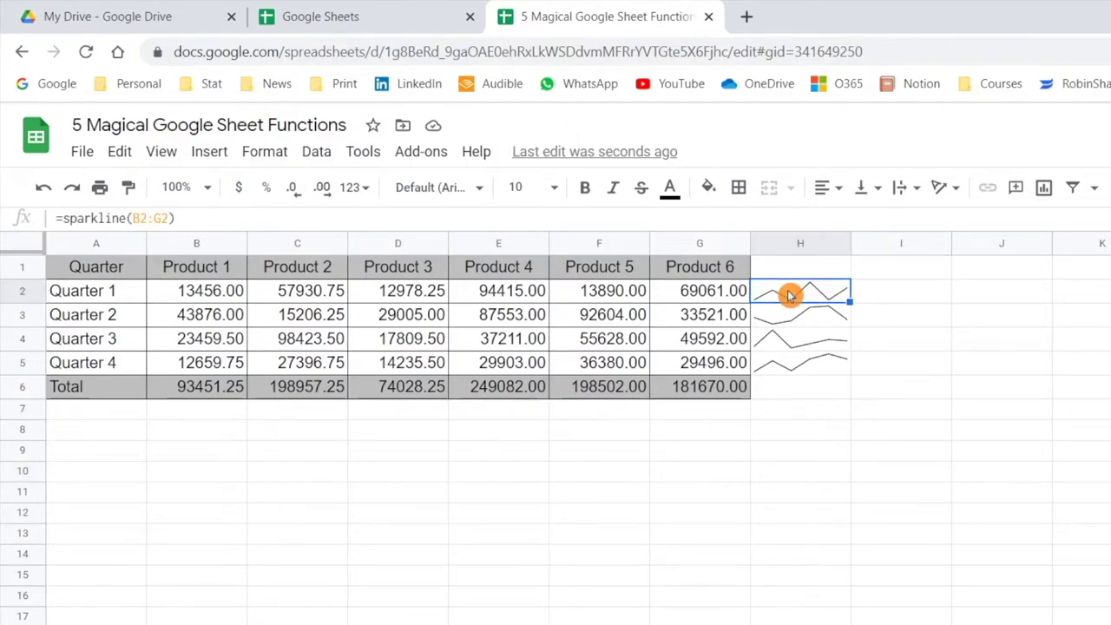
pyautogui.click(170, 218)
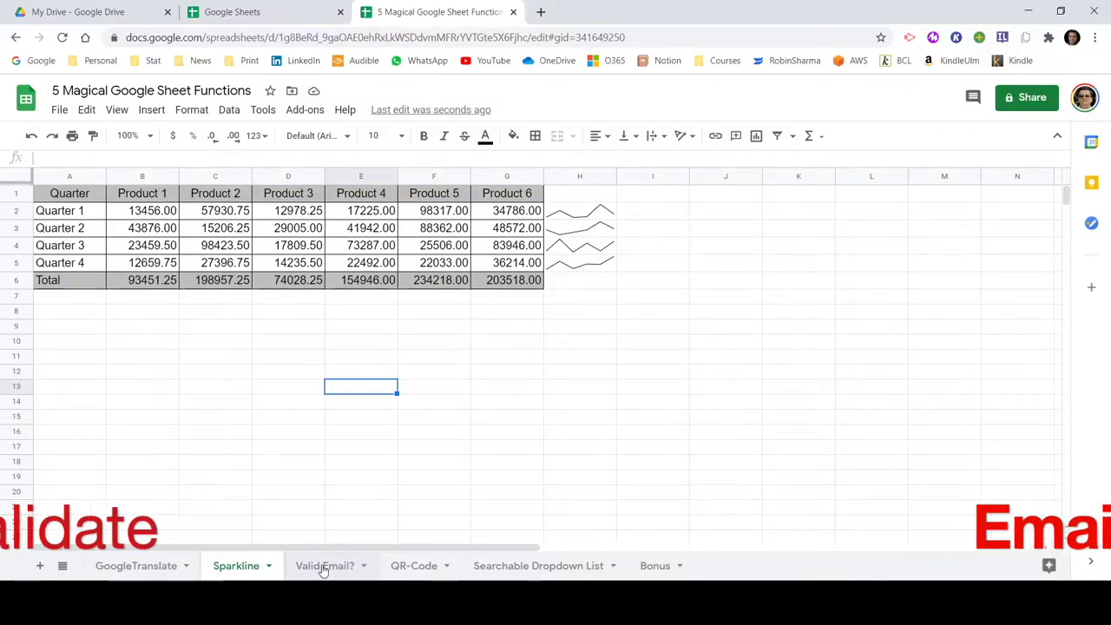
# On the Valid Email? sheet, enter =ISEMAIL(B2) in C2.
pyautogui.click(323, 568)
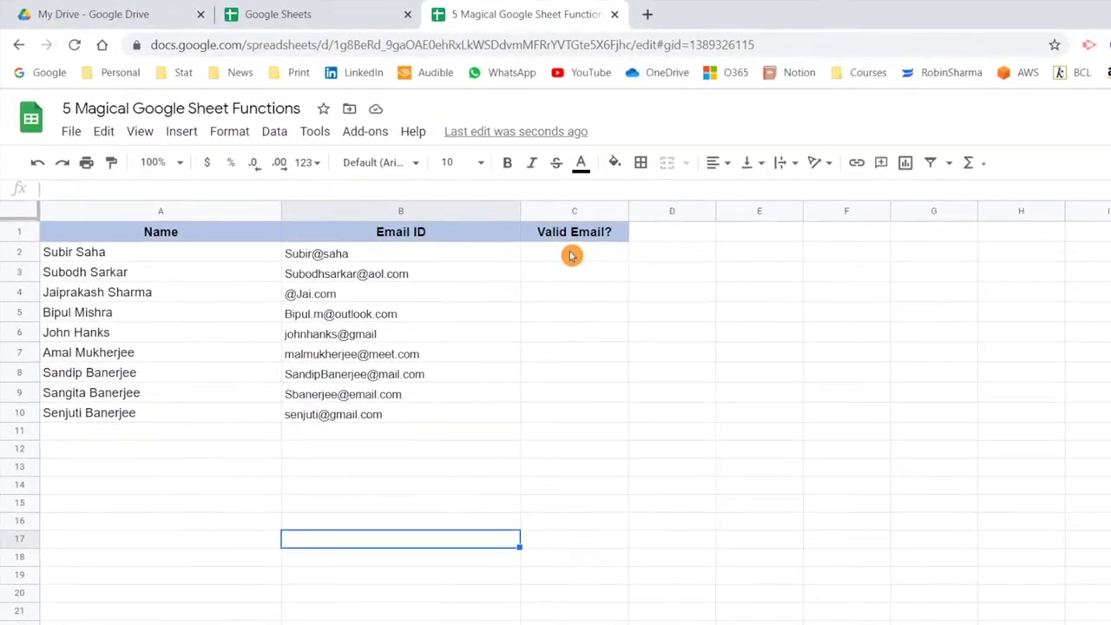
pyautogui.click(500, 220)
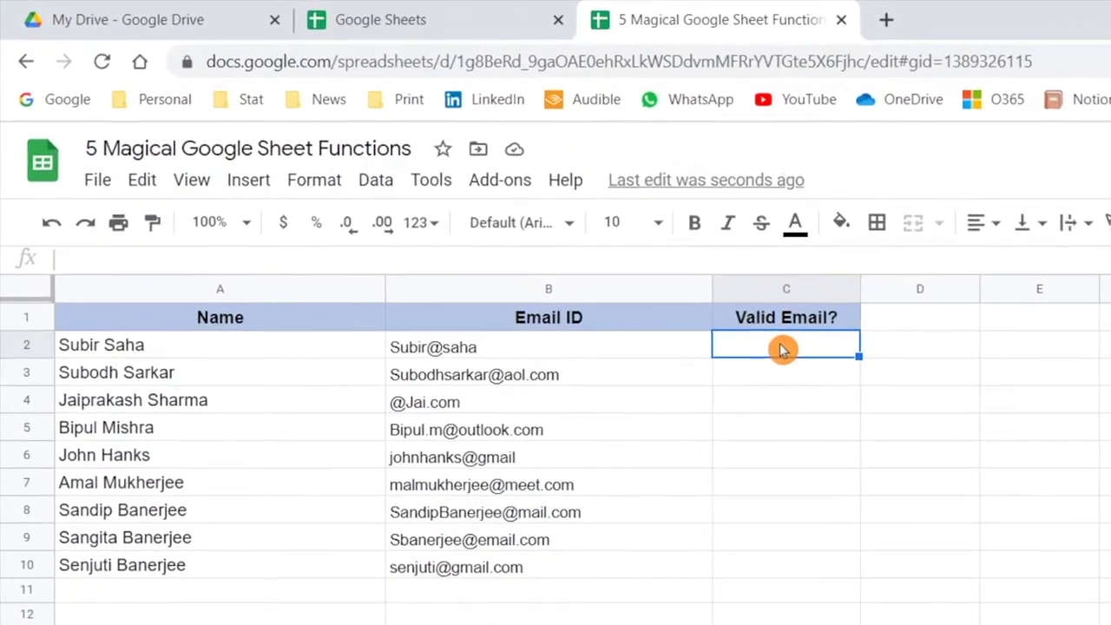
pyautogui.write('=isema')
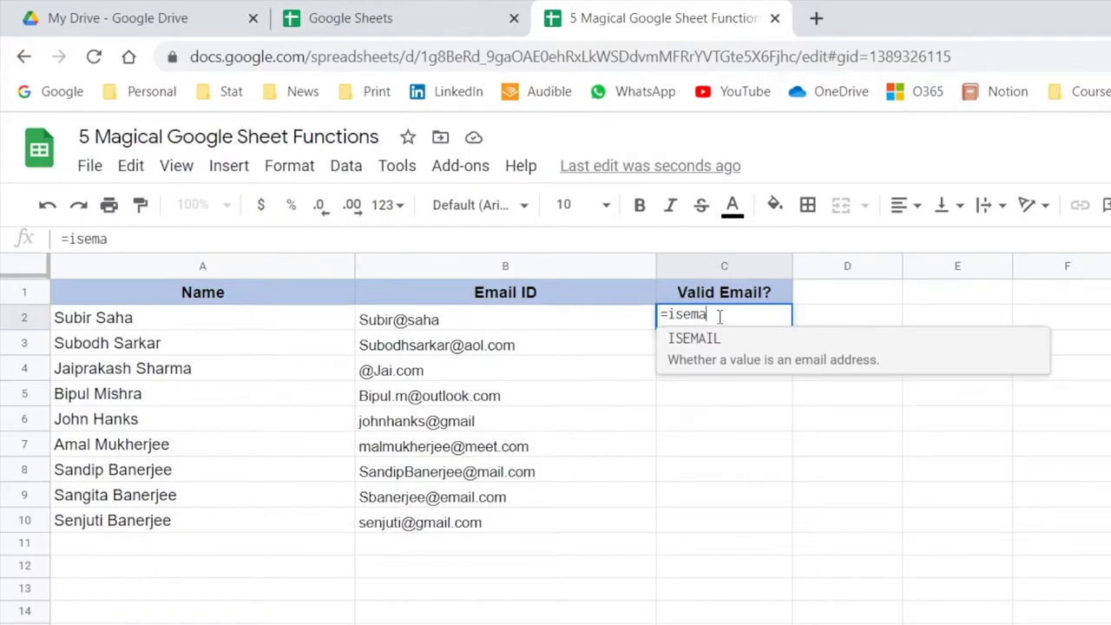
pyautogui.click(699, 340)
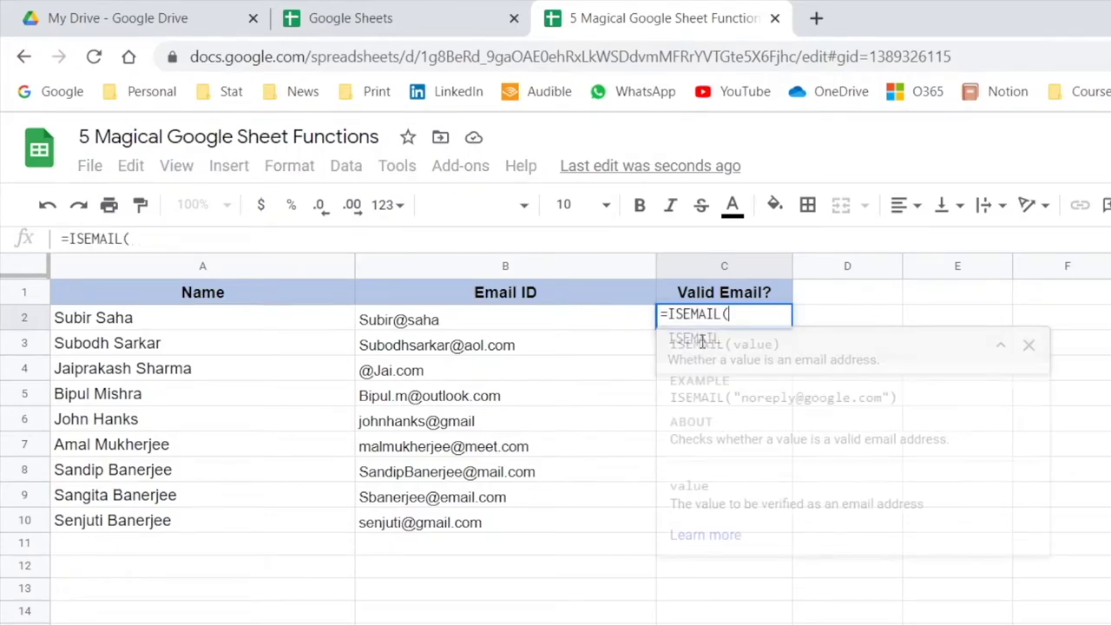
pyautogui.click(401, 321)
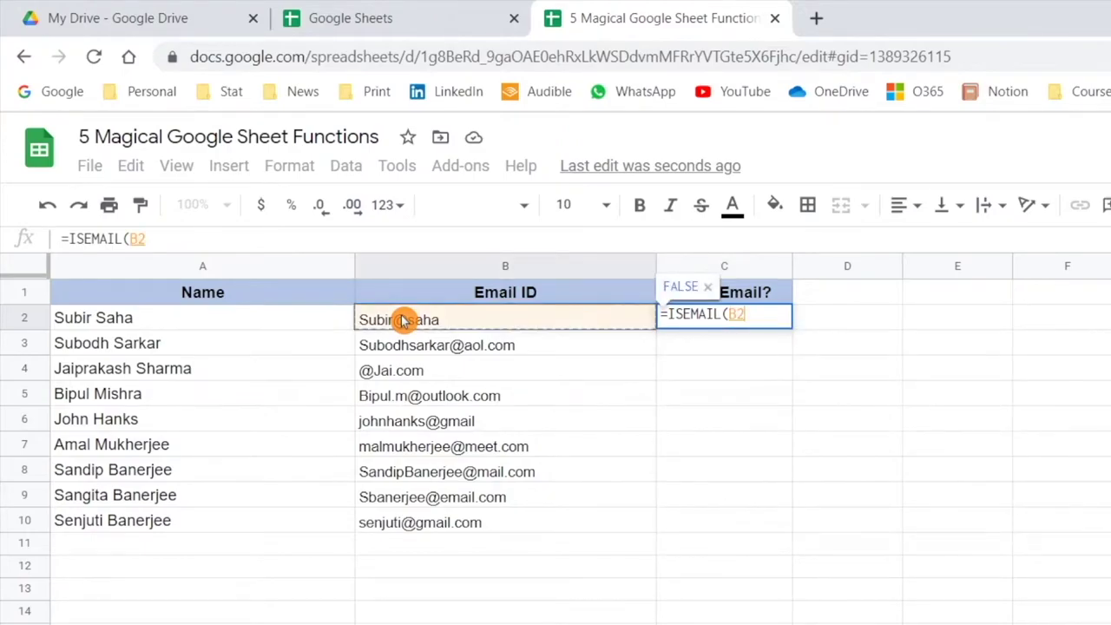
pyautogui.write(')')
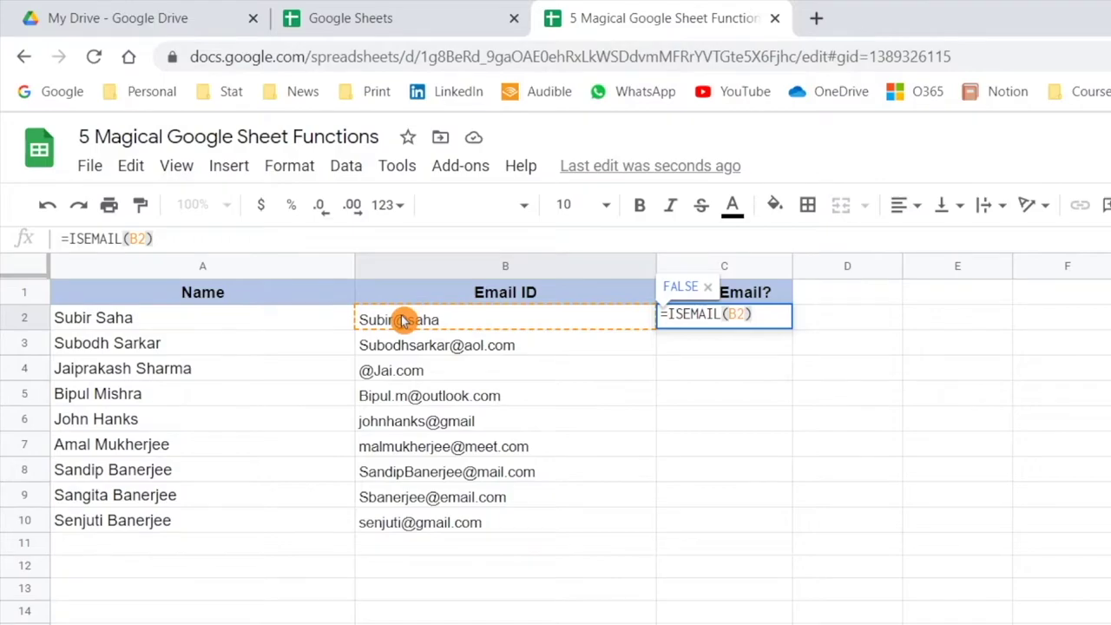
pyautogui.press('Return')
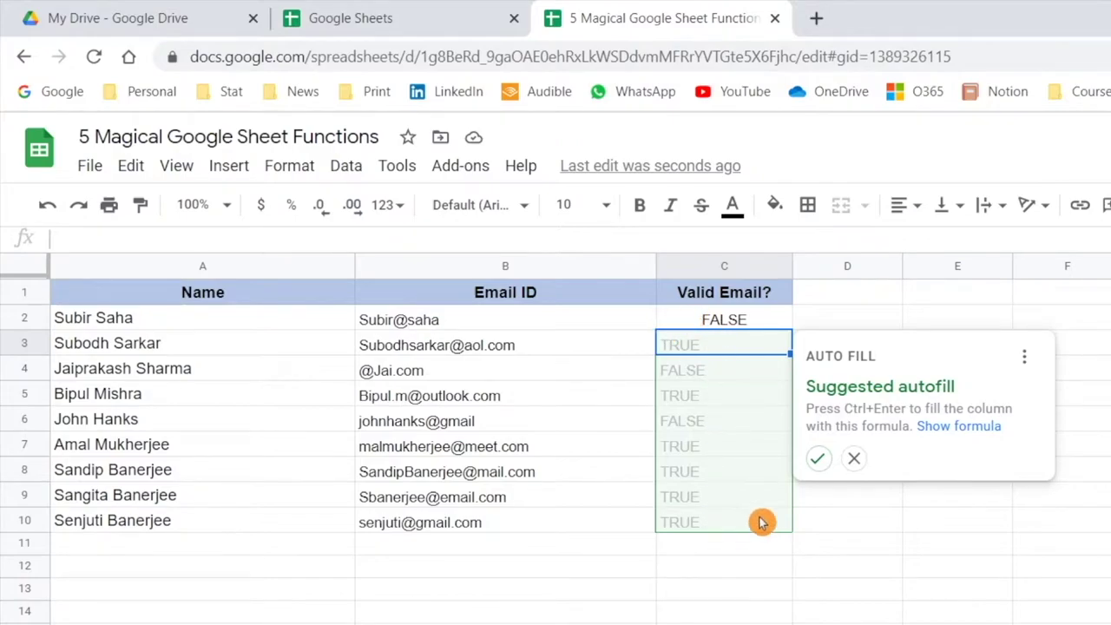
# Accept the suggested autofill so the ISEMAIL check fills C2:C10.
pyautogui.click(818, 460)
pyautogui.click(847, 587)
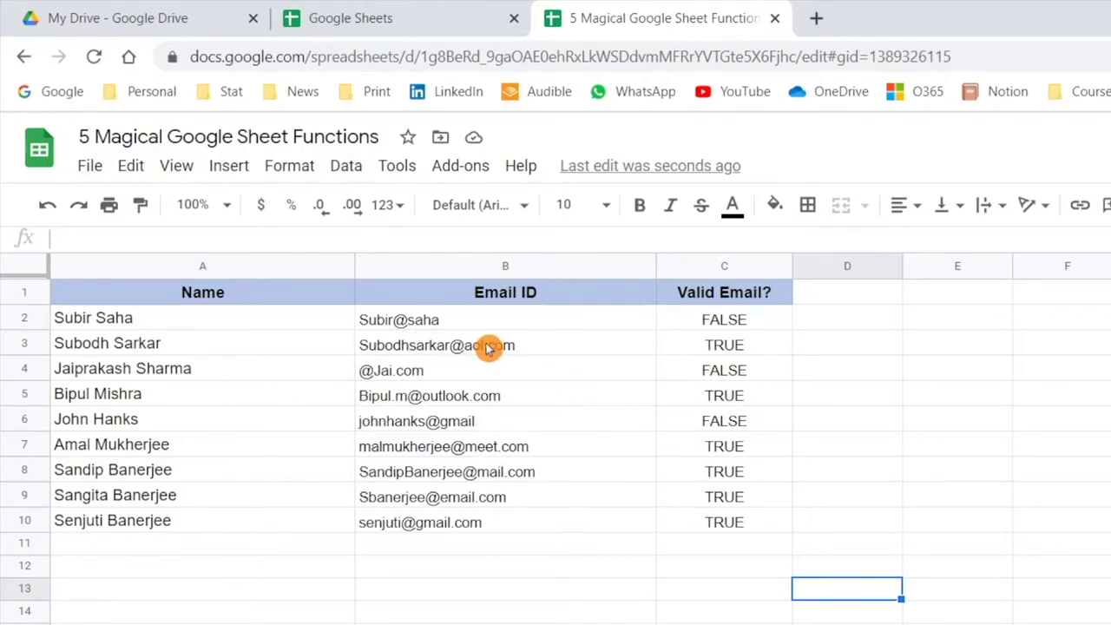
pyautogui.moveTo(490, 362)
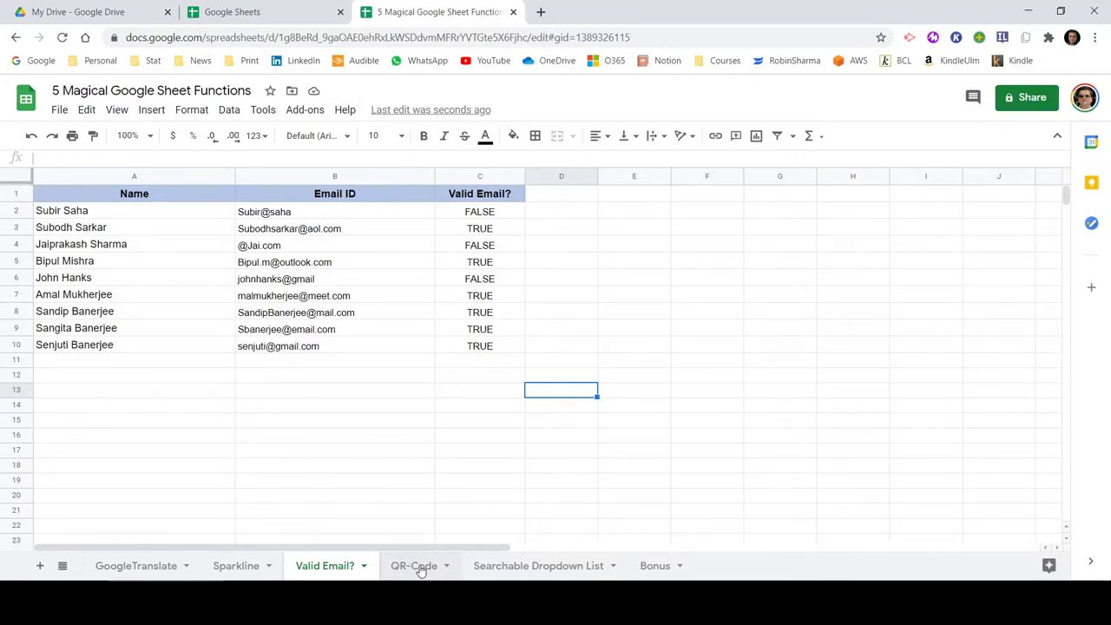
# On the QR-Code sheet, copy A5's IMAGE QR formula into B2.
pyautogui.click(420, 567)
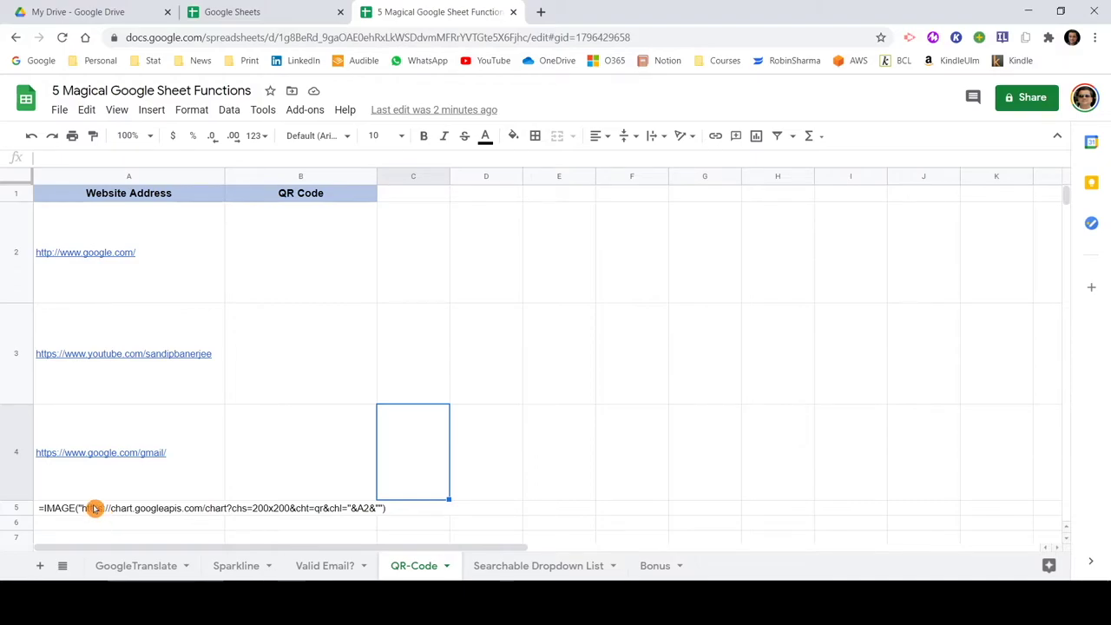
pyautogui.click(77, 508)
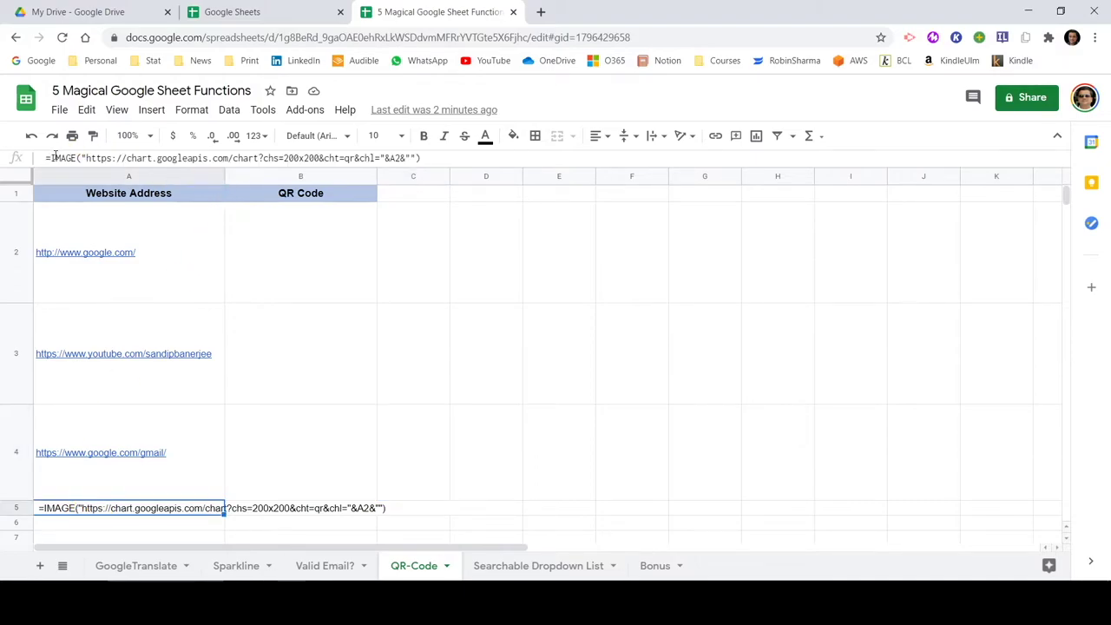
pyautogui.moveTo(44, 158); pyautogui.dragTo(471, 153)
pyautogui.hotkey('ctrl', 'c')
pyautogui.doubleClick(286, 241)
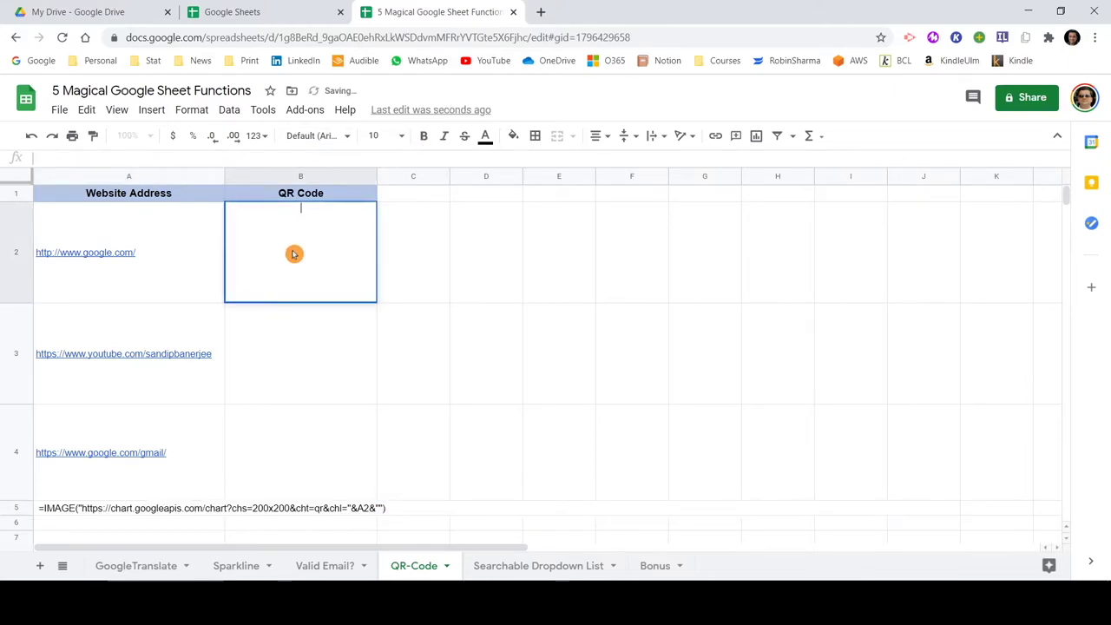
pyautogui.hotkey('ctrl', 'v')
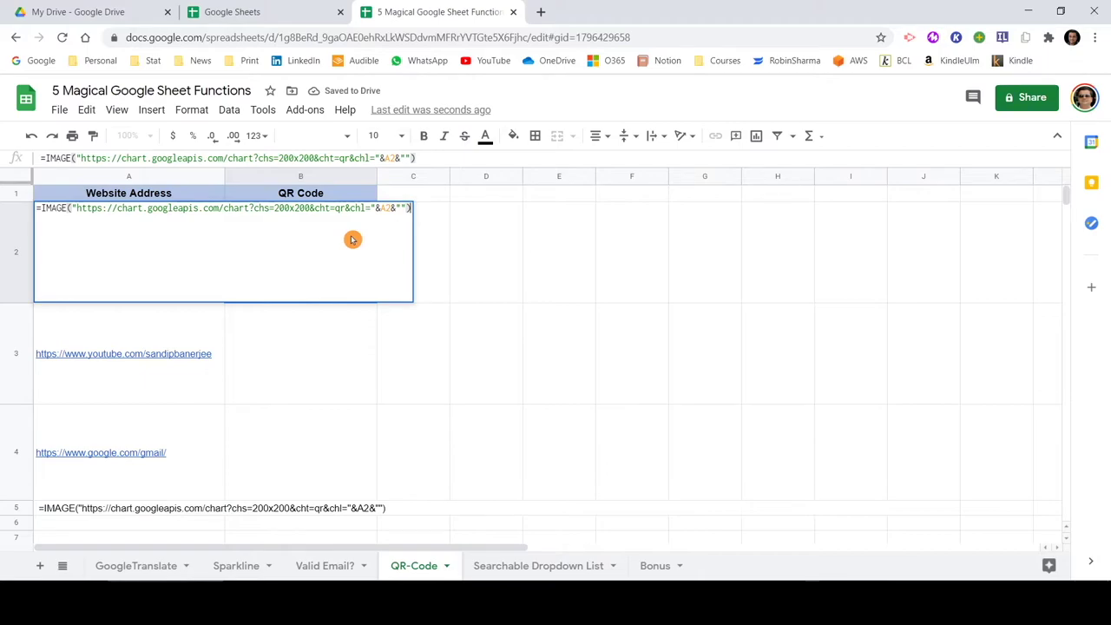
pyautogui.press('Return')
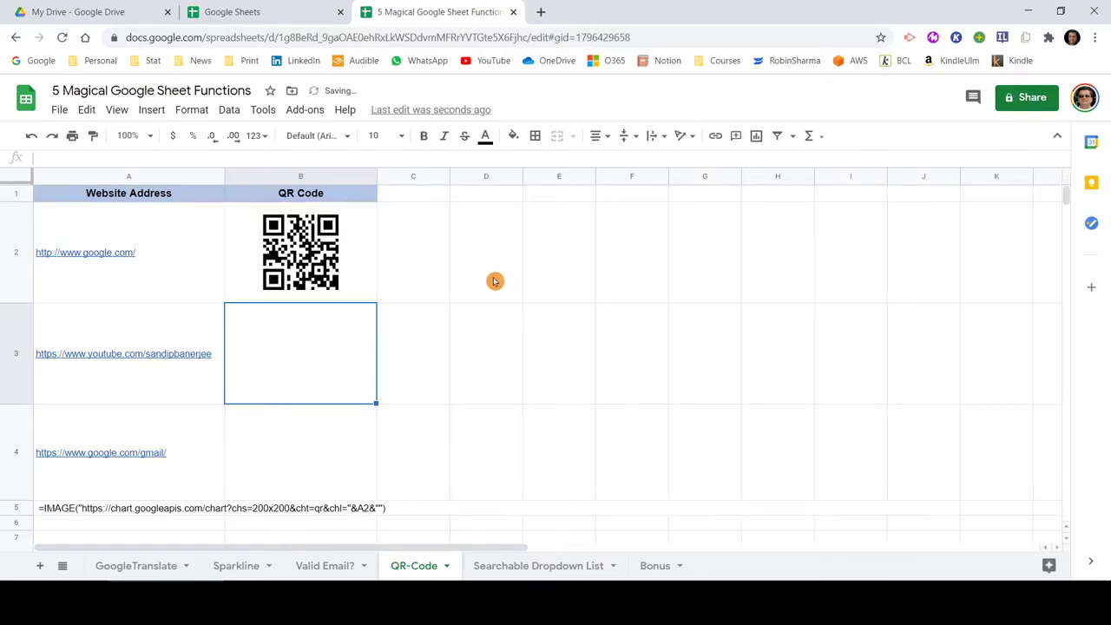
# Fill the QR code formula down from B2 through B4.
pyautogui.click(365, 261)
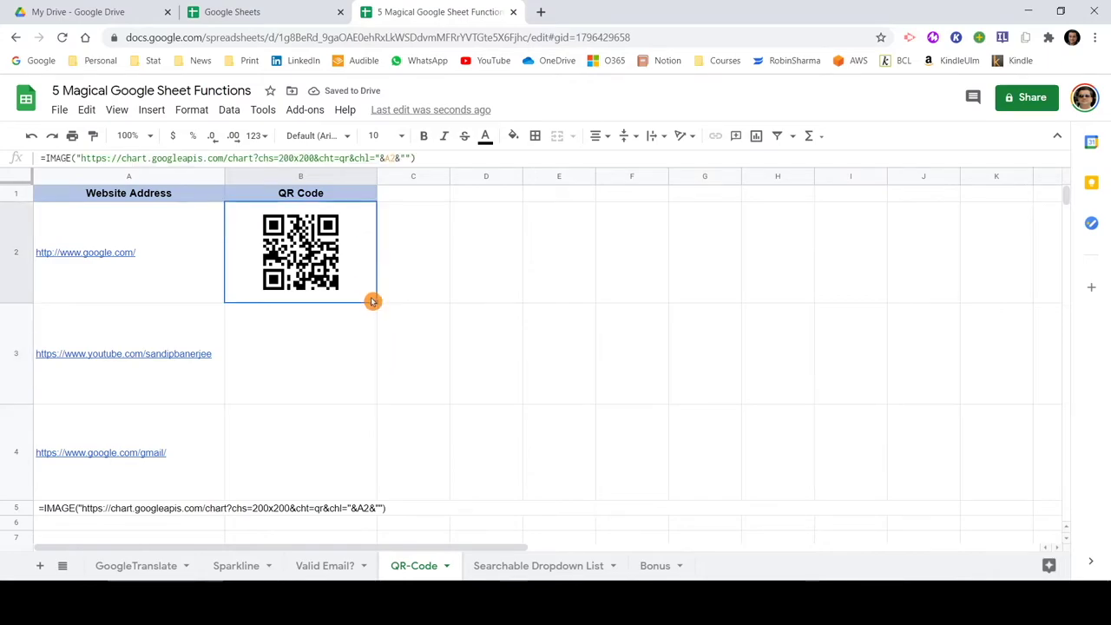
pyautogui.moveTo(373, 299); pyautogui.dragTo(379, 360)
pyautogui.moveTo(355, 463); pyautogui.dragTo(379, 446)
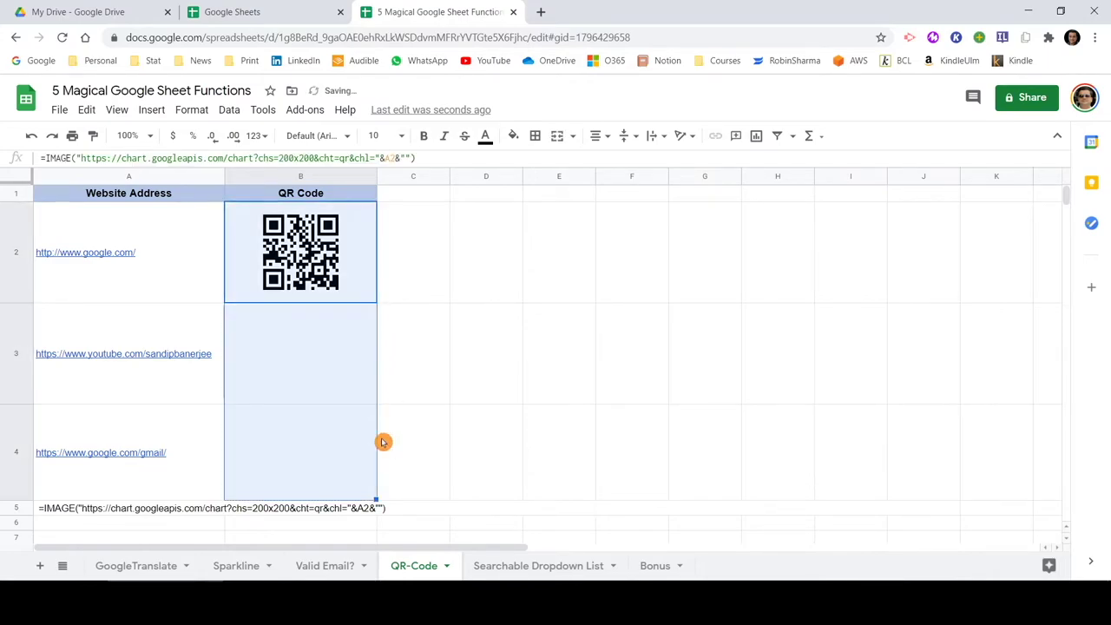
pyautogui.click(411, 346)
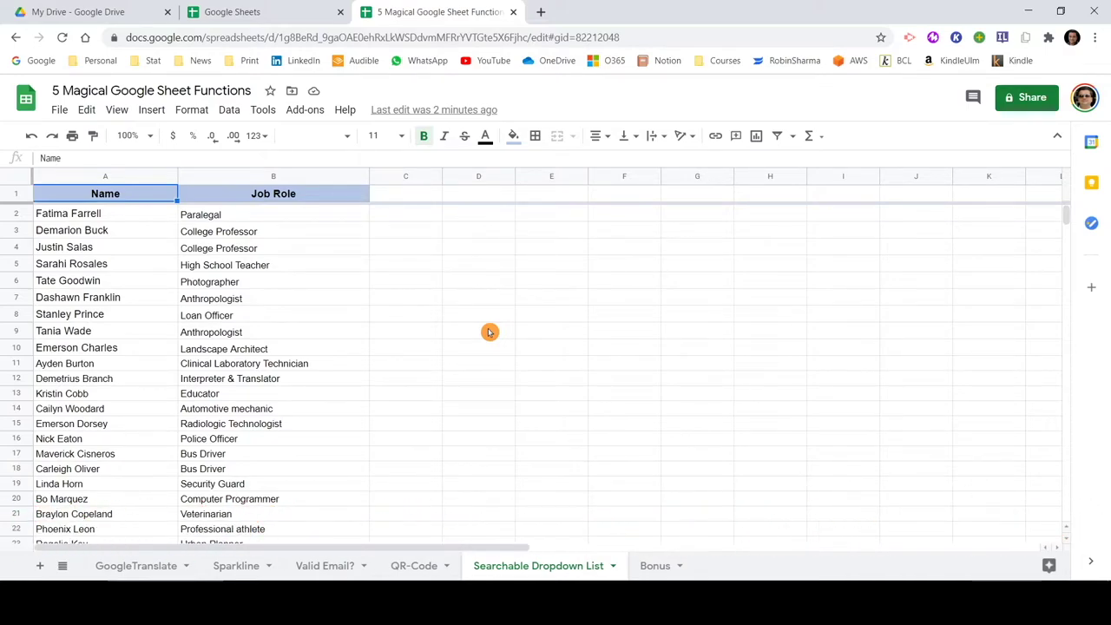
# Add a data-validation dropdown to D3 listing range B:B, rejecting invalid entries.
pyautogui.click(697, 262)
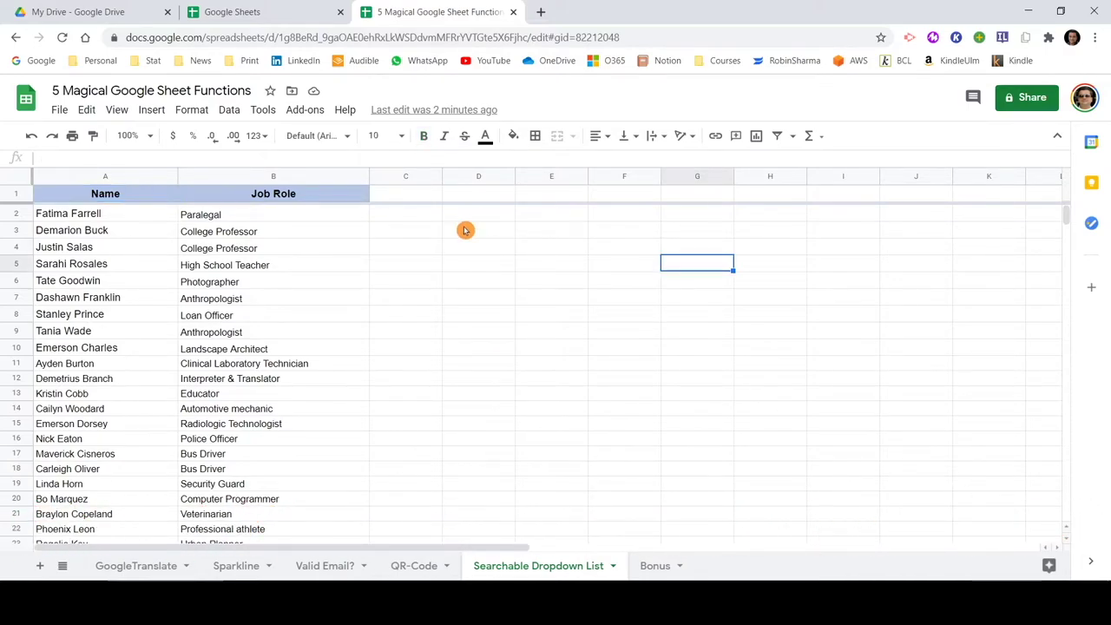
pyautogui.click(465, 230)
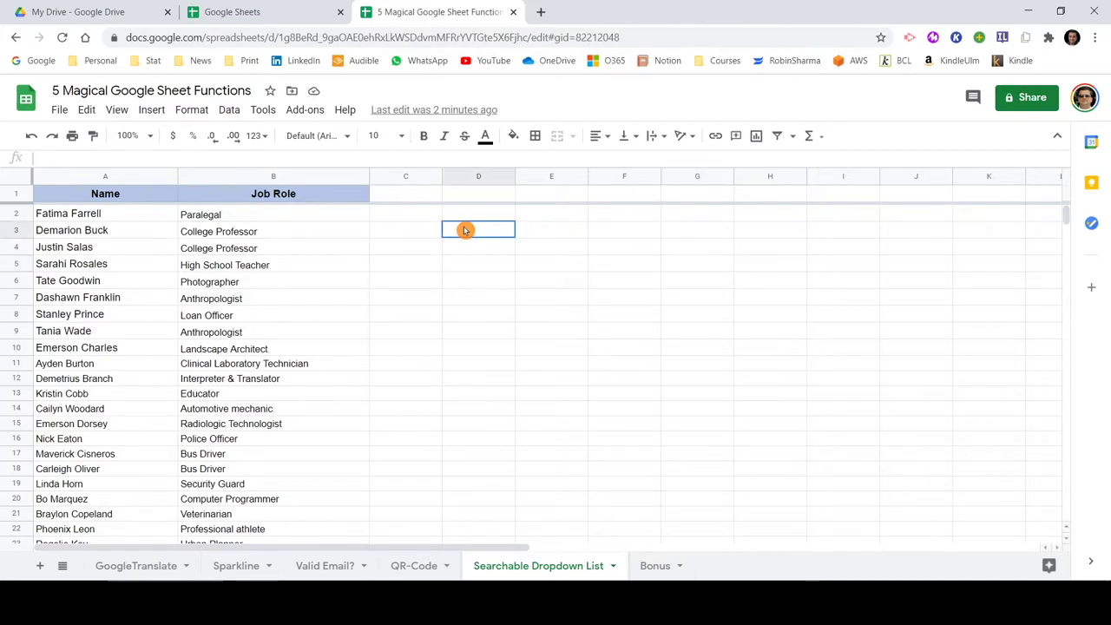
pyautogui.rightClick(465, 231)
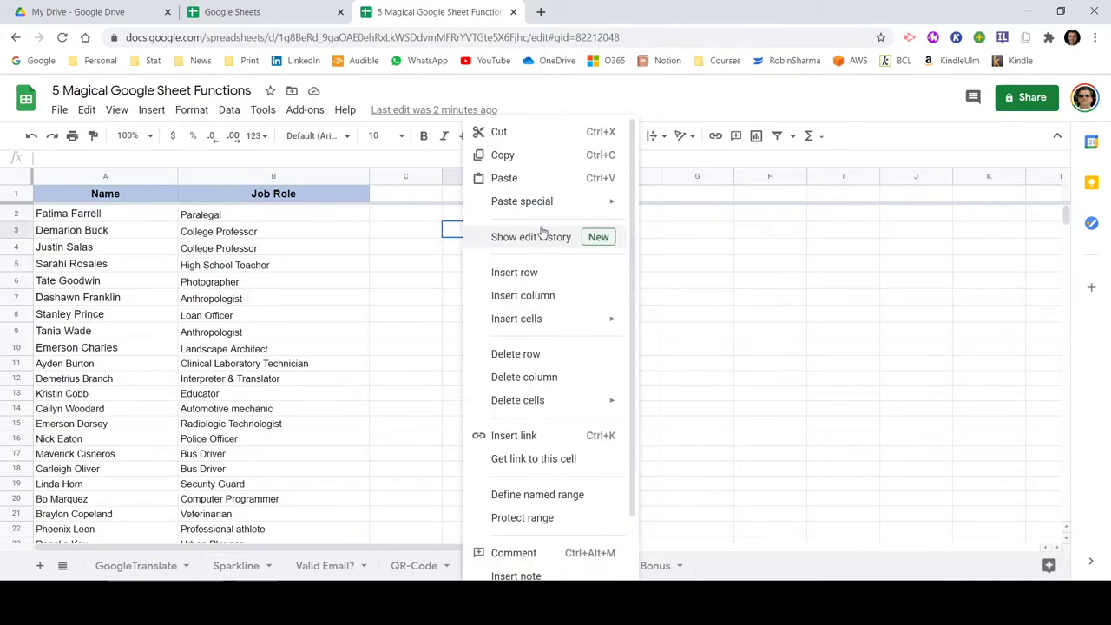
pyautogui.scroll(-1, 541, 231)
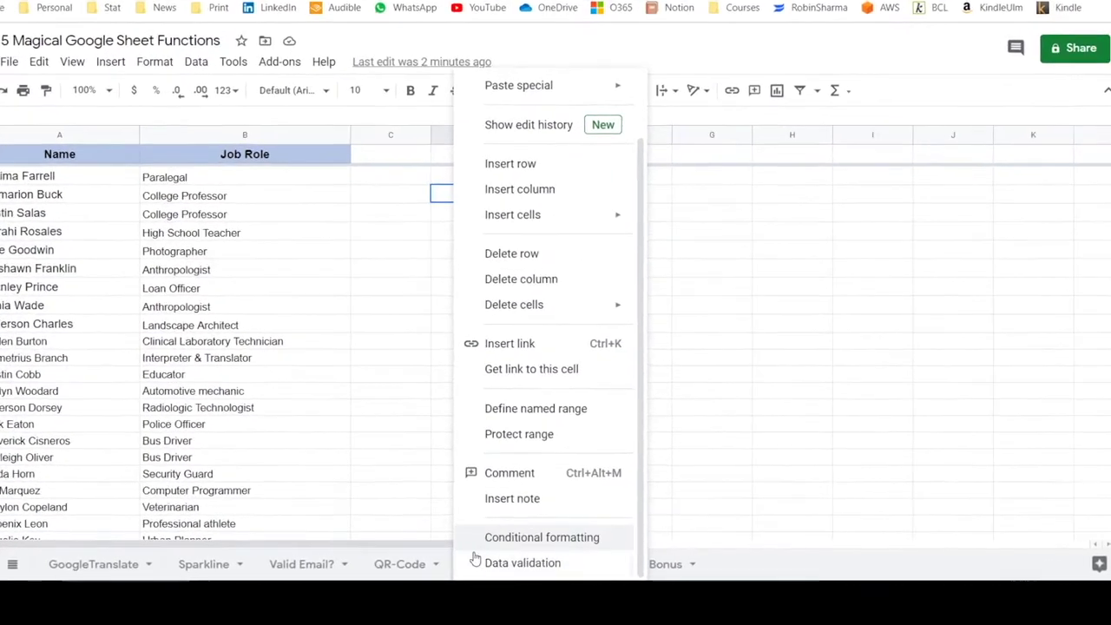
pyautogui.click(549, 566)
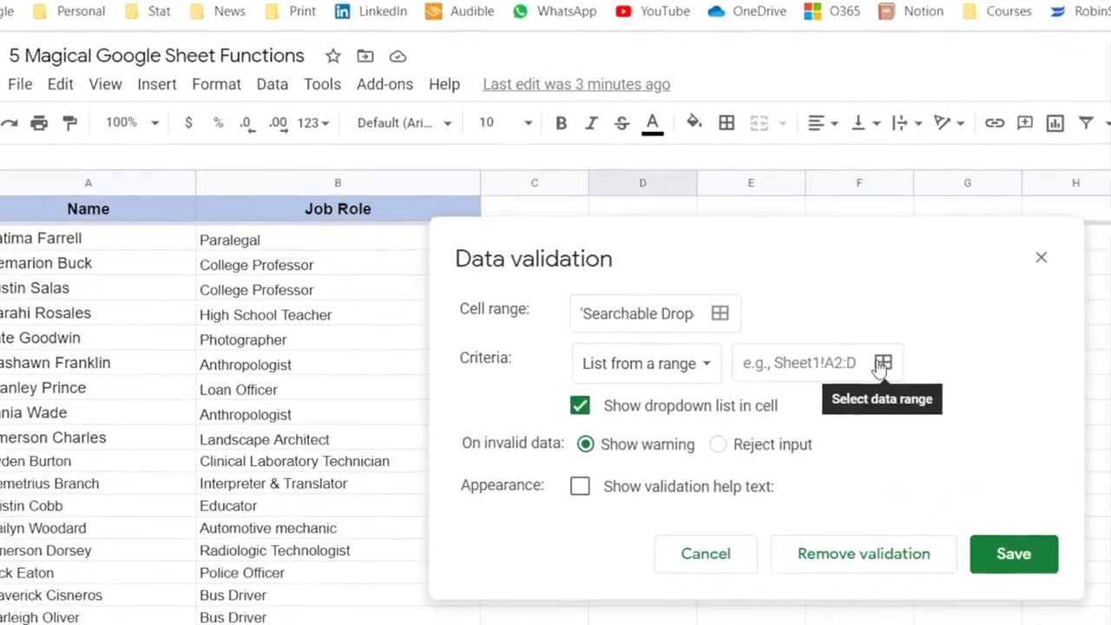
pyautogui.click(882, 362)
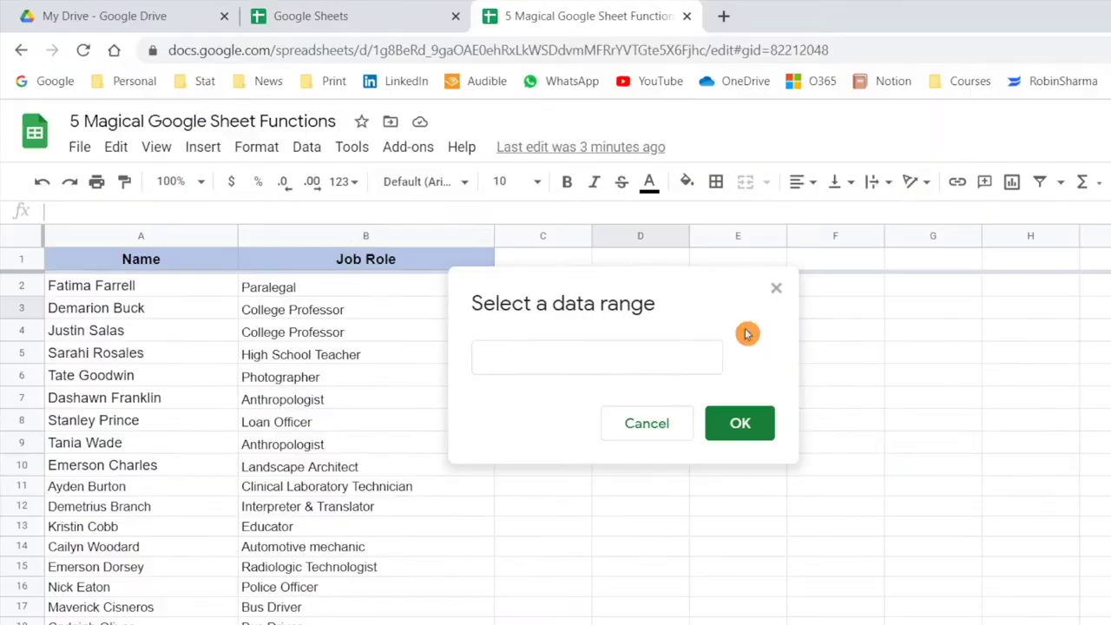
pyautogui.click(355, 235)
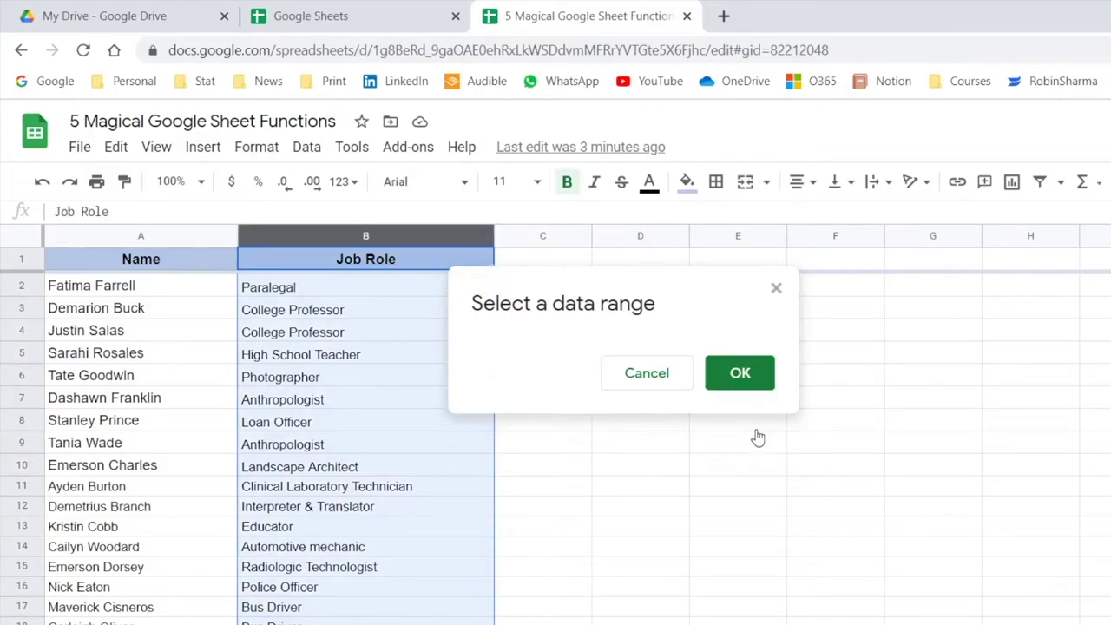
pyautogui.click(756, 432)
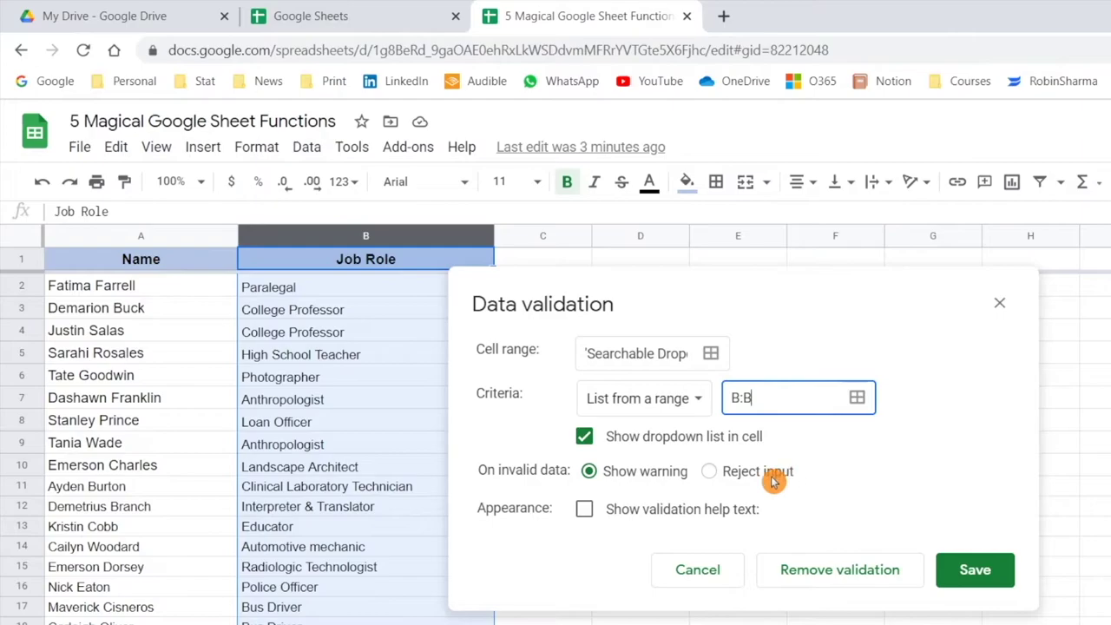
pyautogui.click(710, 471)
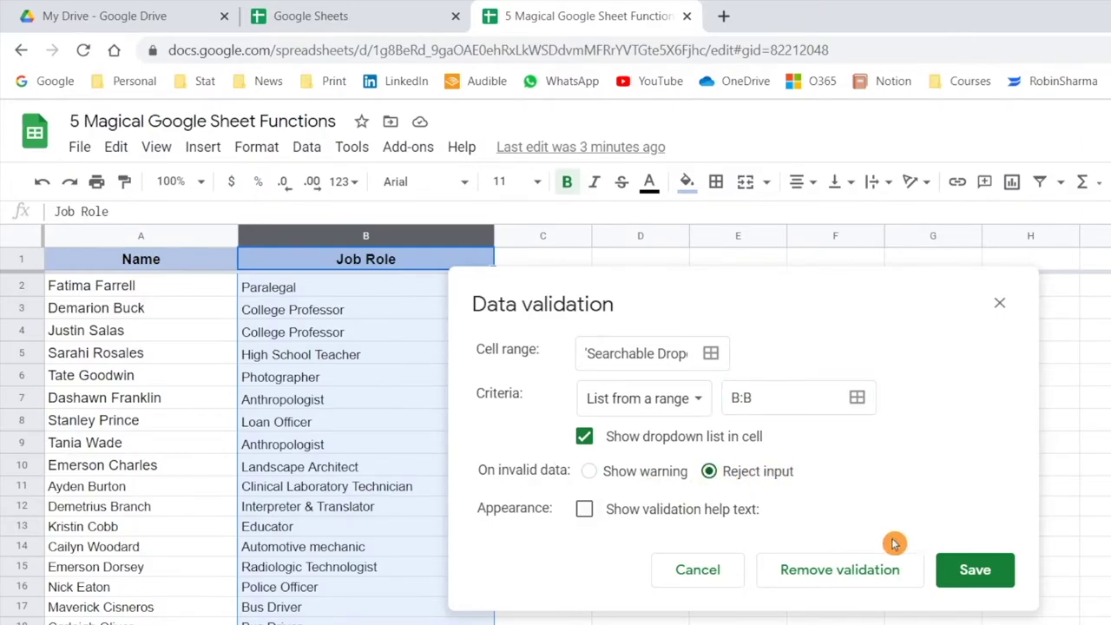
pyautogui.click(975, 570)
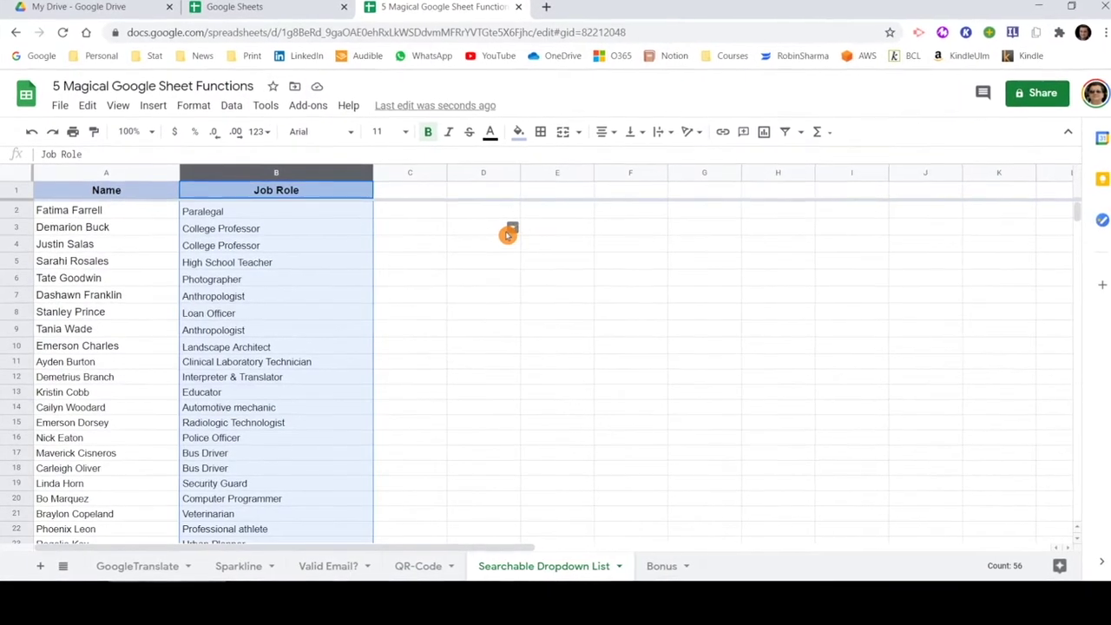
pyautogui.click(542, 211)
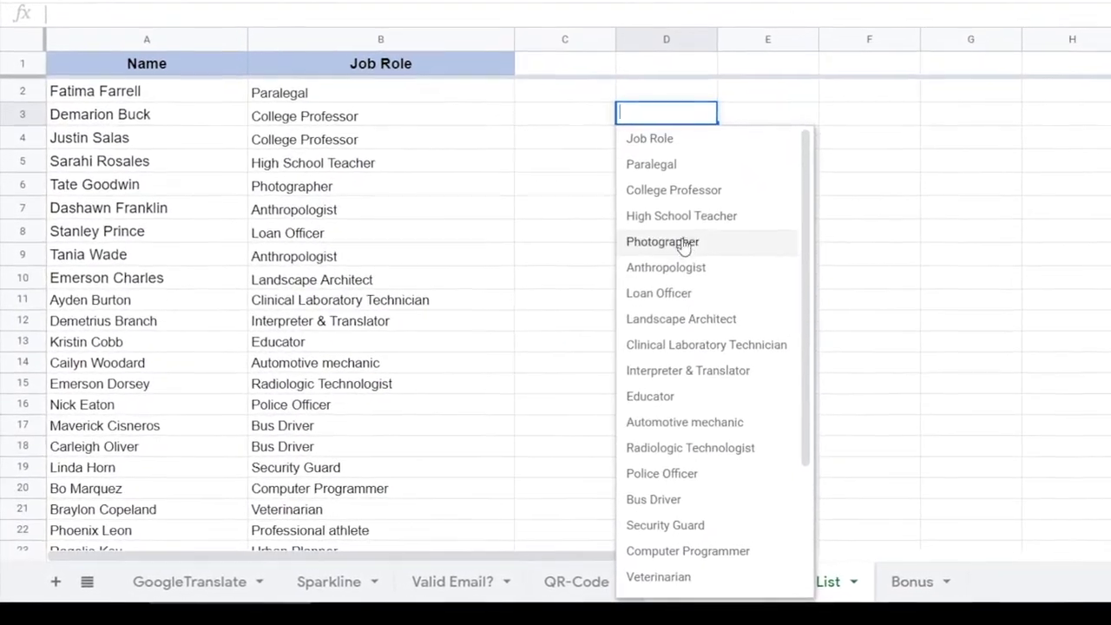
pyautogui.scroll(-3, 685, 234)
pyautogui.scroll(3, 759, 206)
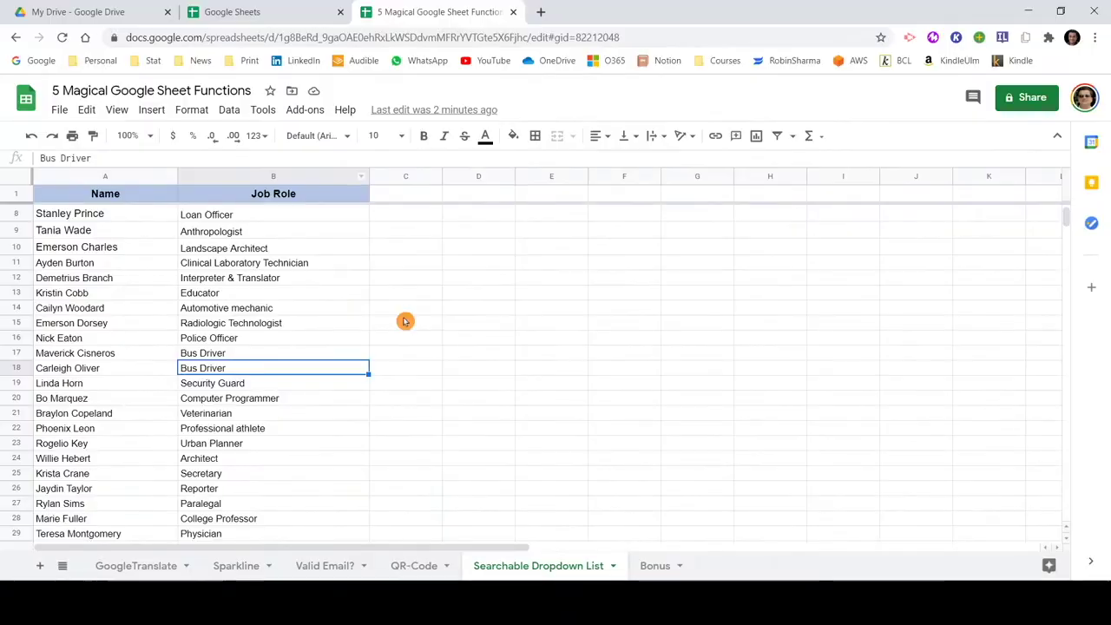
# Review the Job Role column and the current options in D3's dropdown.
pyautogui.click(300, 177)
pyautogui.scroll(-7, 267, 323)
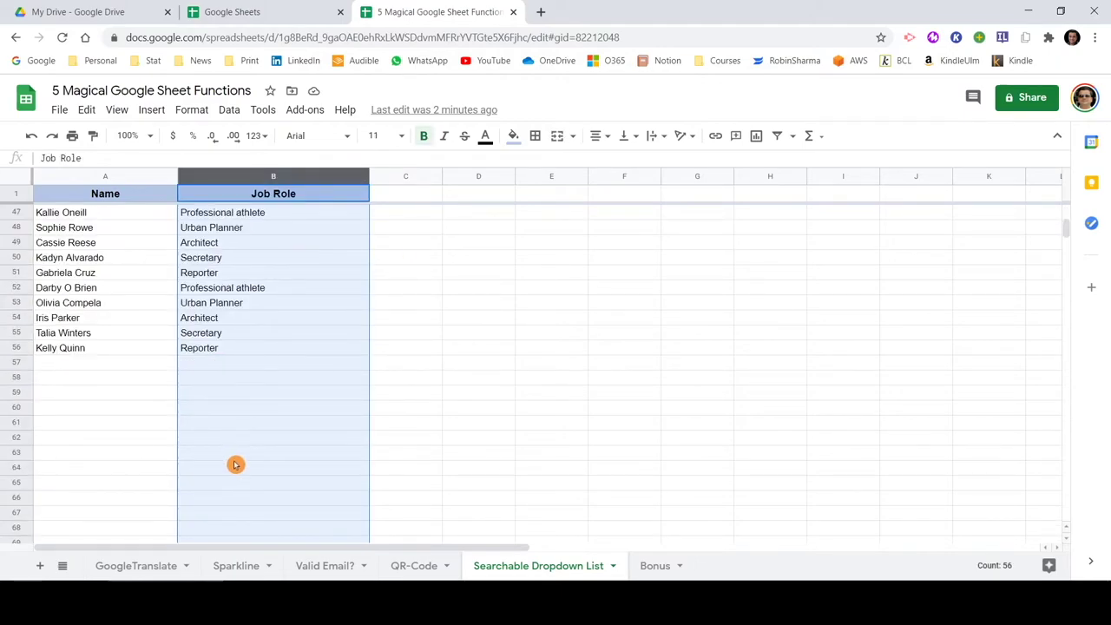
pyautogui.scroll(8, 241, 445)
pyautogui.click(404, 313)
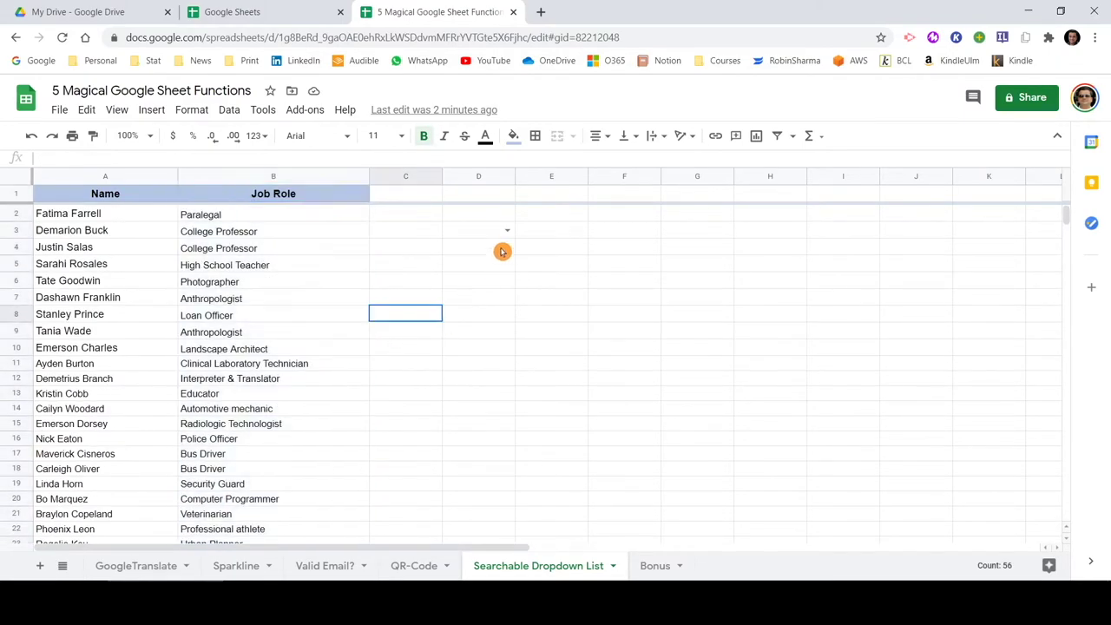
pyautogui.click(504, 232)
pyautogui.scroll(-4, 534, 352)
pyautogui.scroll(4, 538, 361)
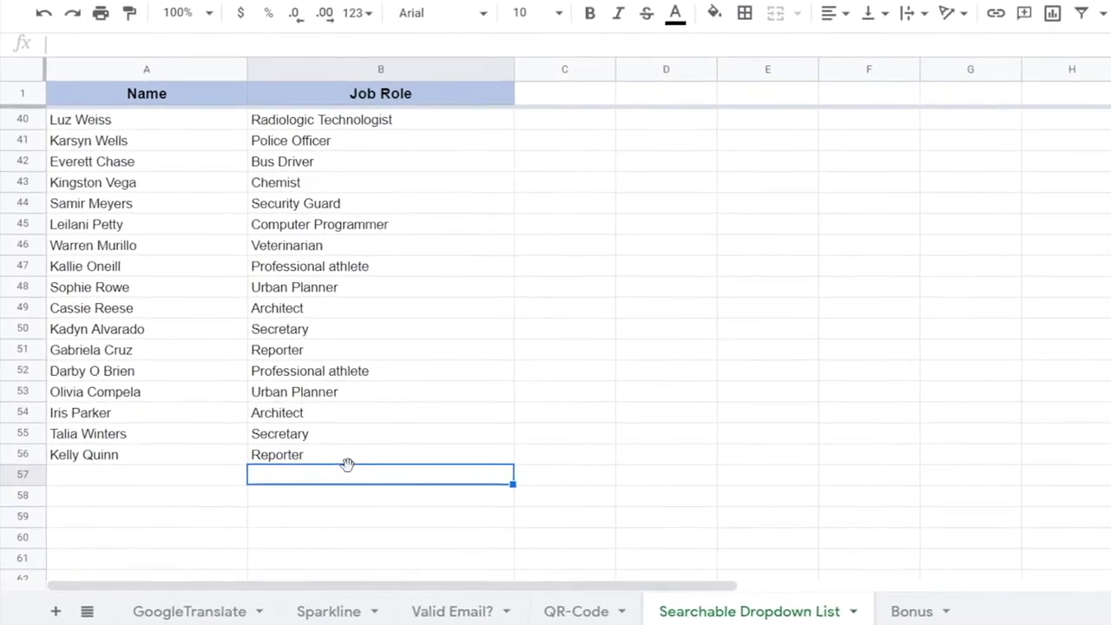
# Enter YouTuber as a new job role, confirm D3's dropdown lists it, then go to Bonus.
pyautogui.write('You')
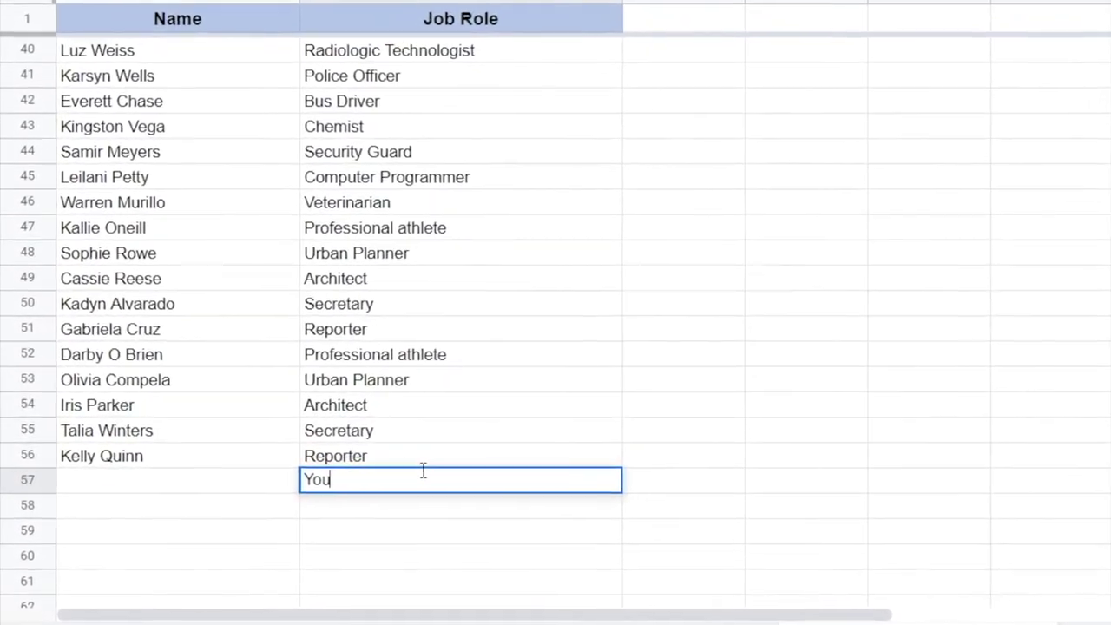
pyautogui.write('Tuber')
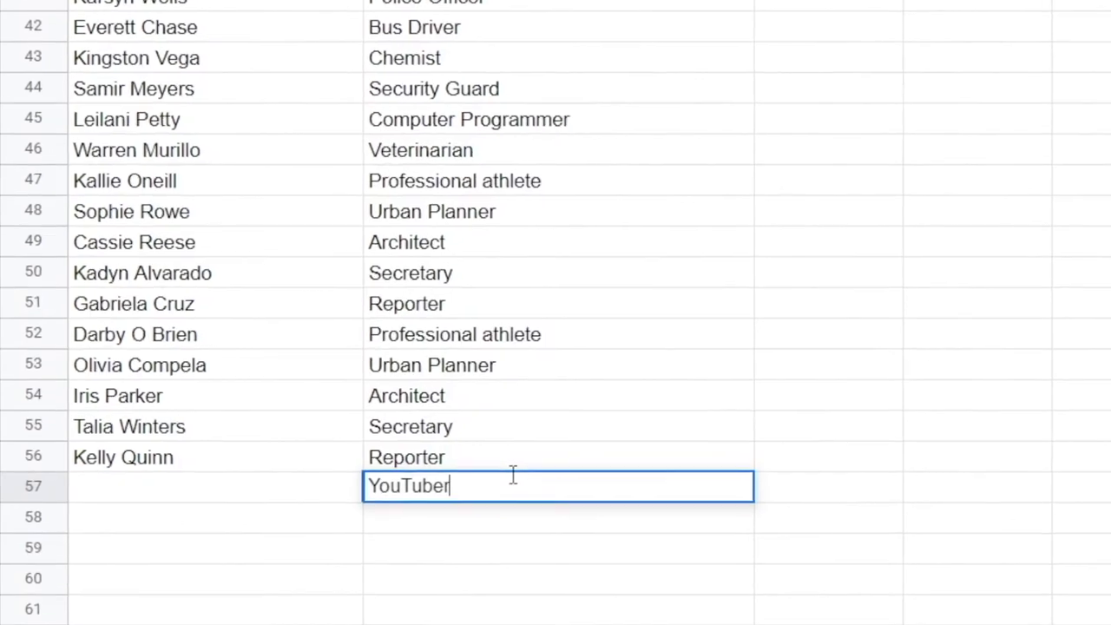
pyautogui.press('Return')
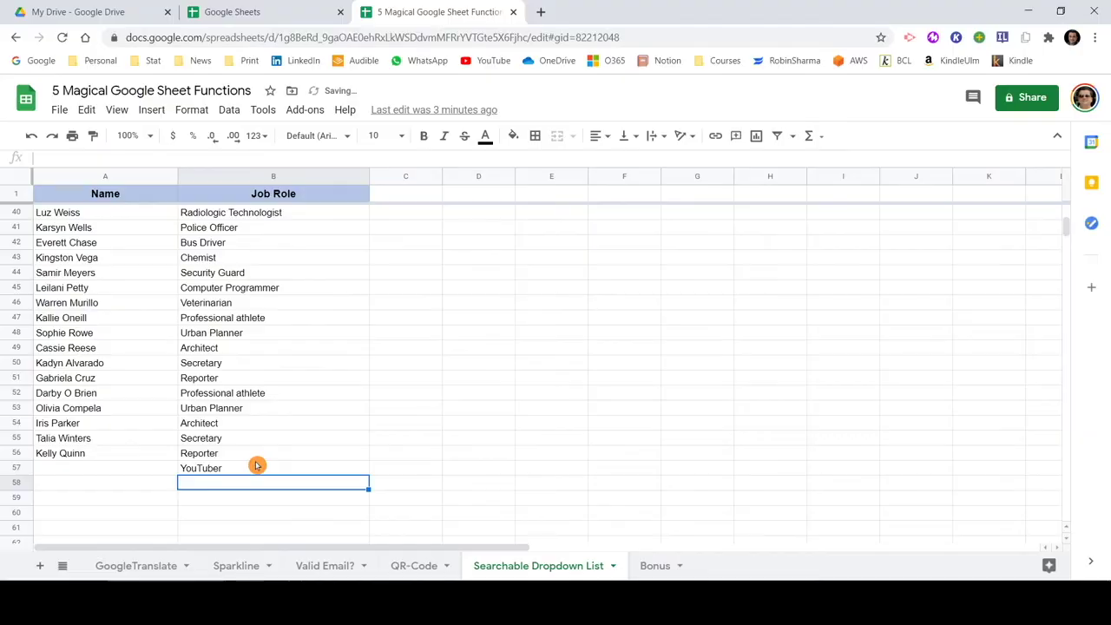
pyautogui.scroll(12, 525, 367)
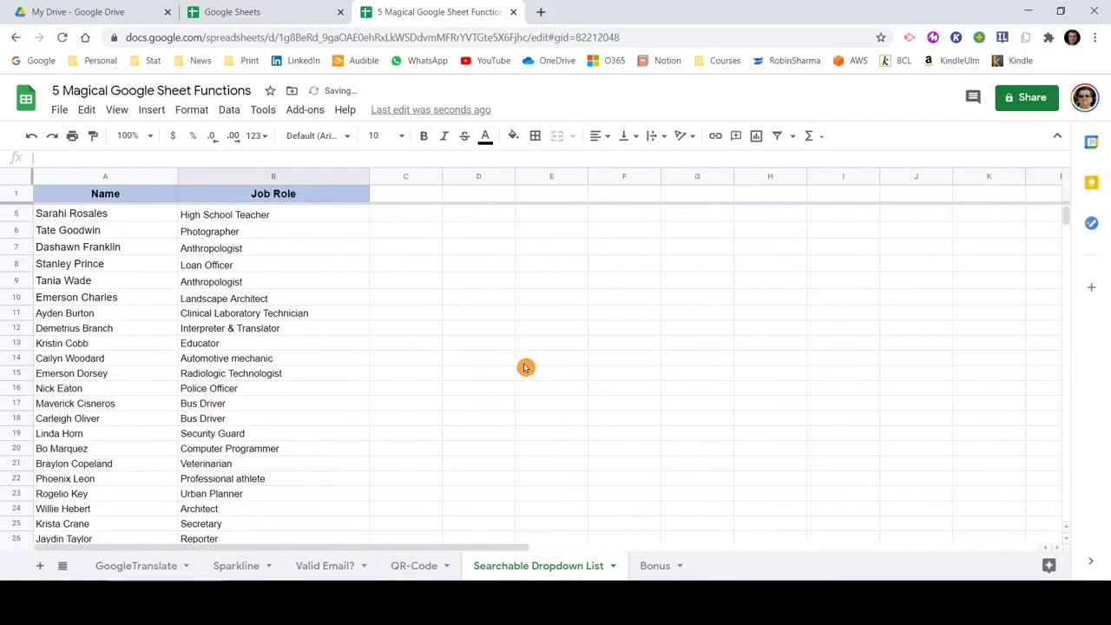
pyautogui.click(508, 234)
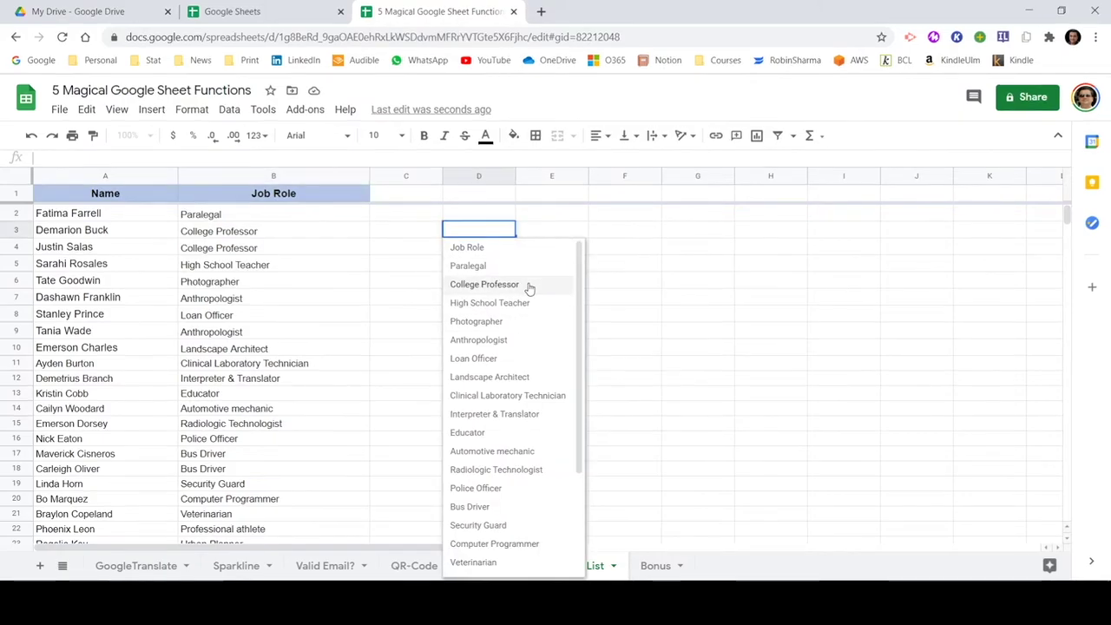
pyautogui.scroll(-2, 531, 290)
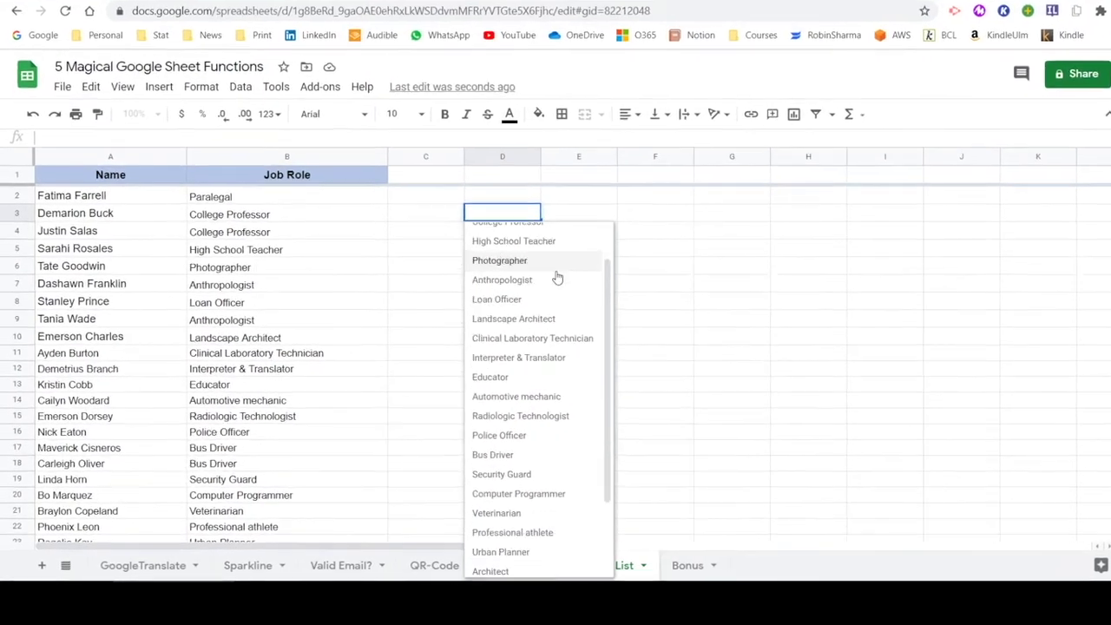
pyautogui.scroll(-3, 557, 277)
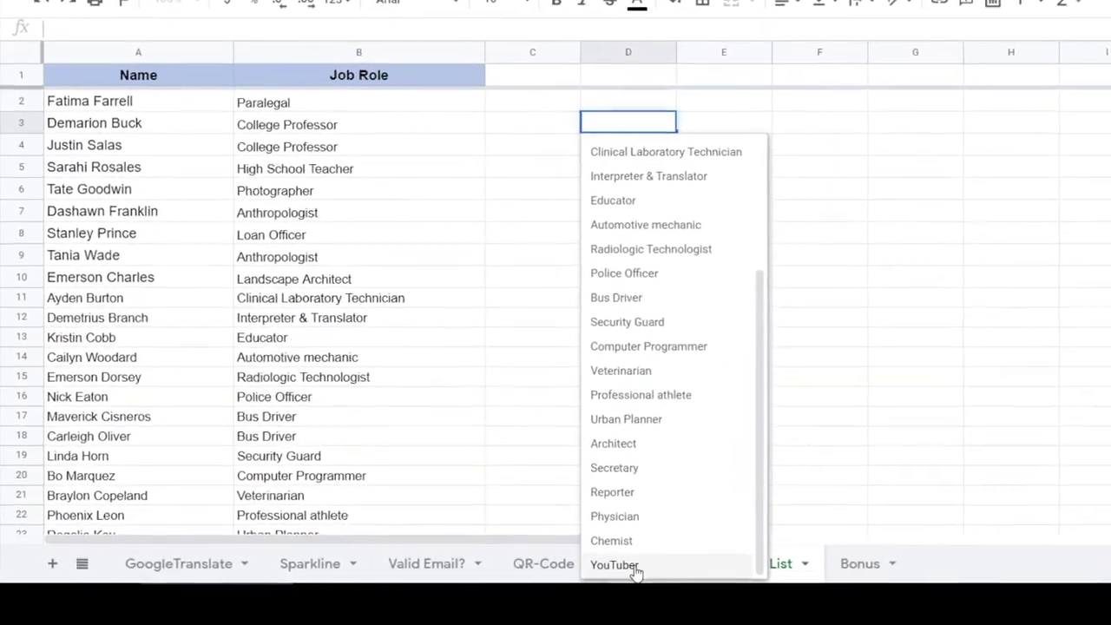
pyautogui.click(831, 147)
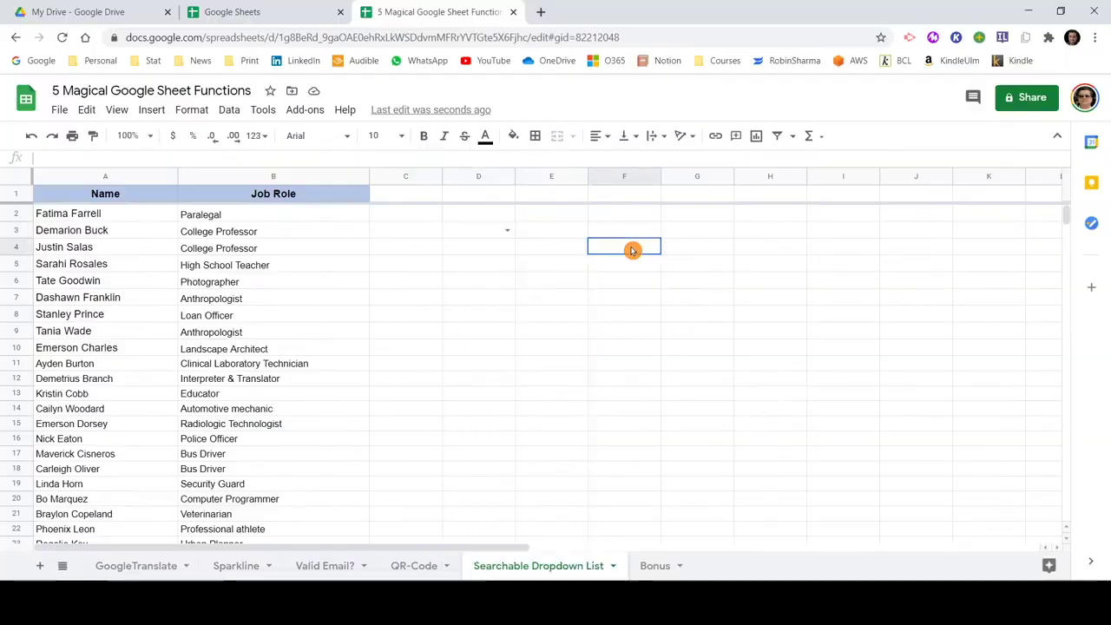
pyautogui.click(506, 230)
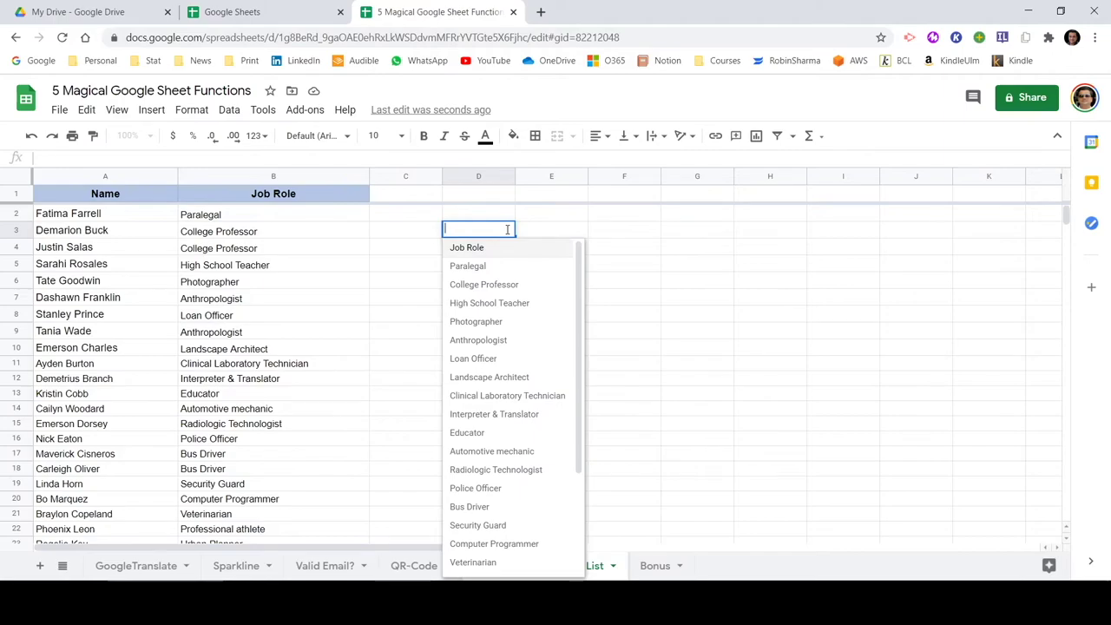
pyautogui.click(655, 345)
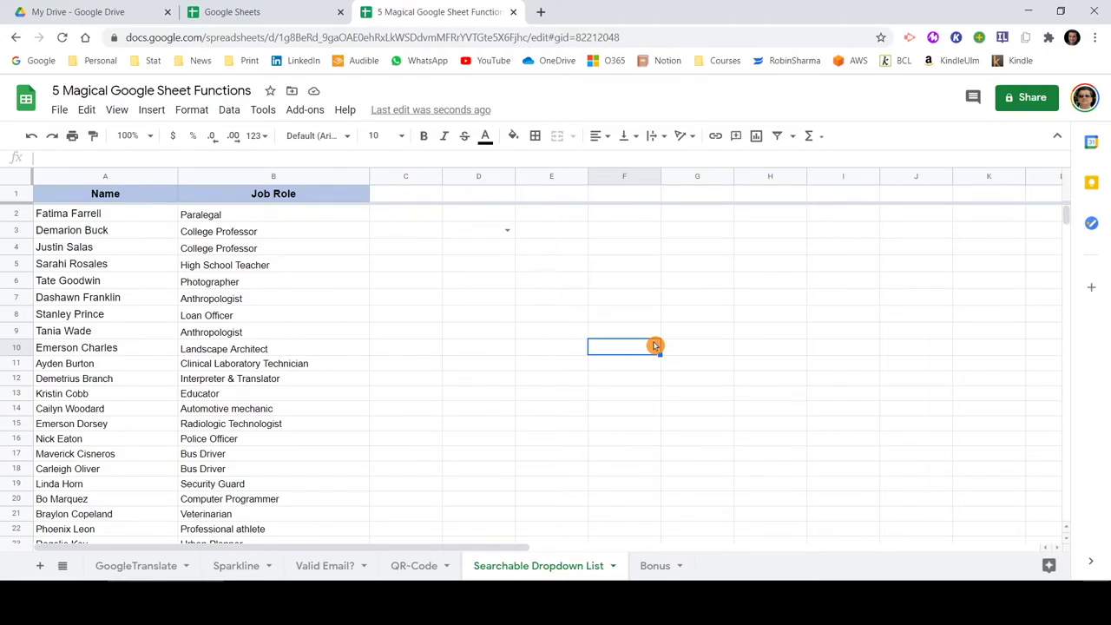
pyautogui.click(655, 564)
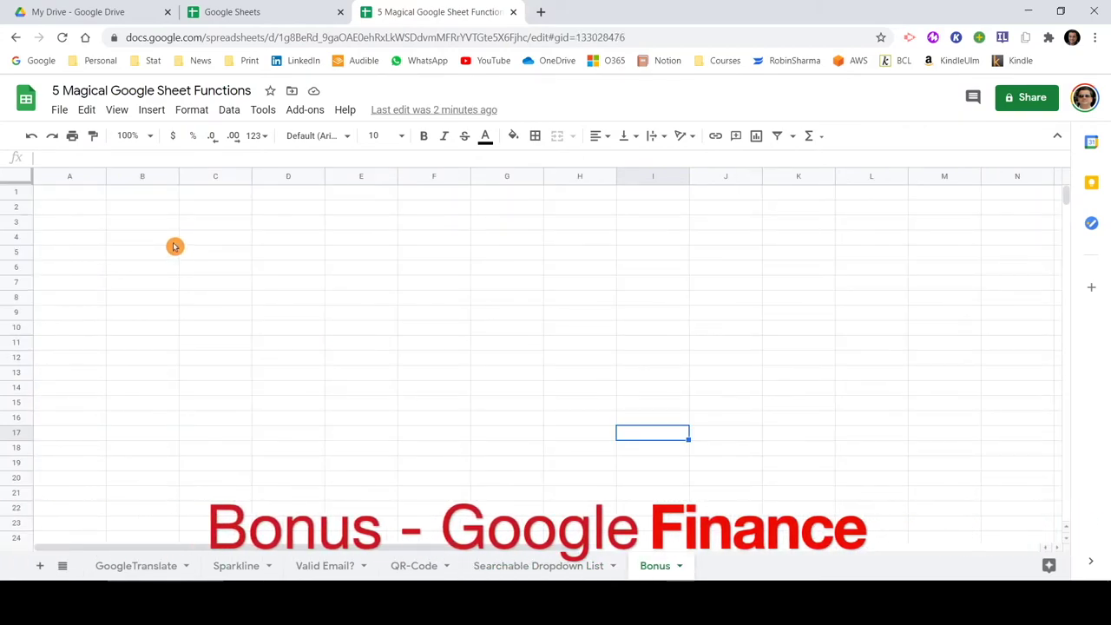
# In A1, build =googlefinance("GOOG", "price", "1/1/2014", "12/31/2014", "DAILY") from the help example.
pyautogui.click(78, 199)
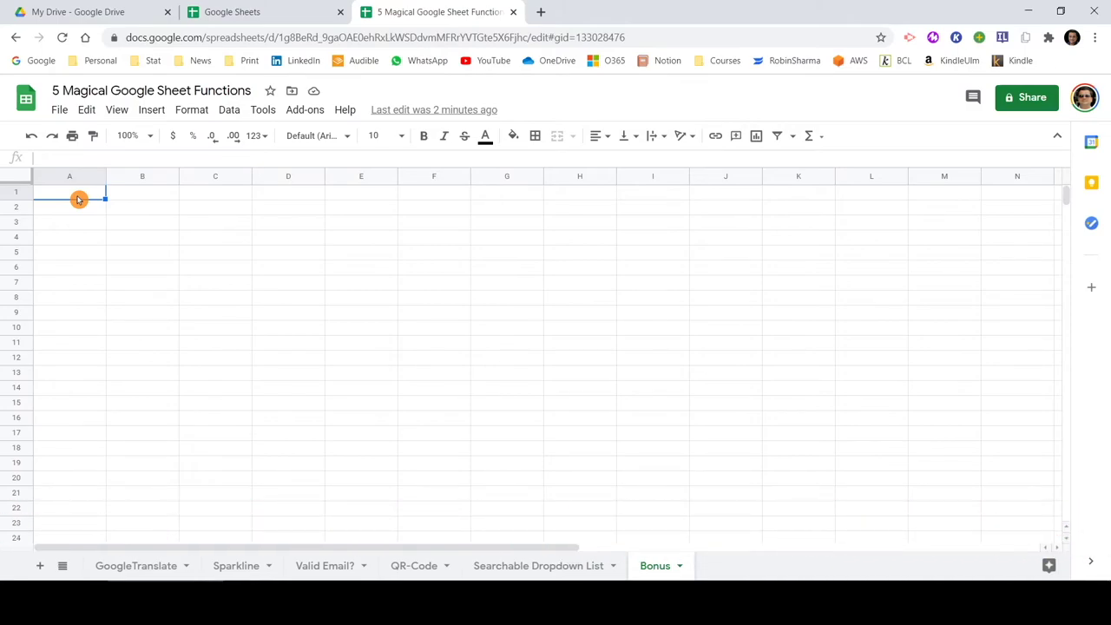
pyautogui.write('=')
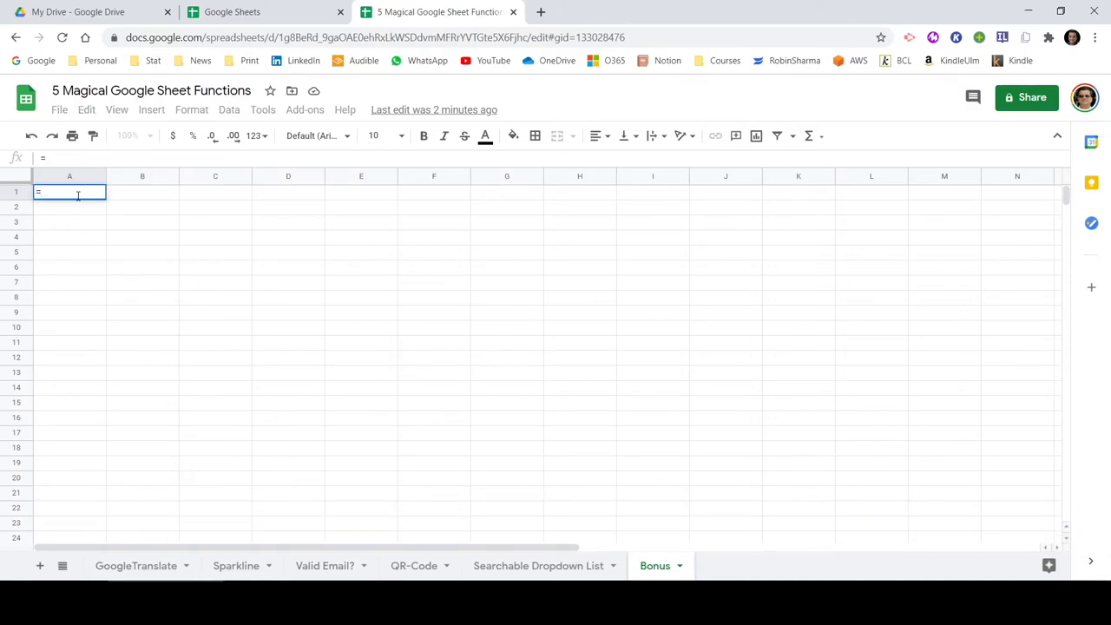
pyautogui.write('google')
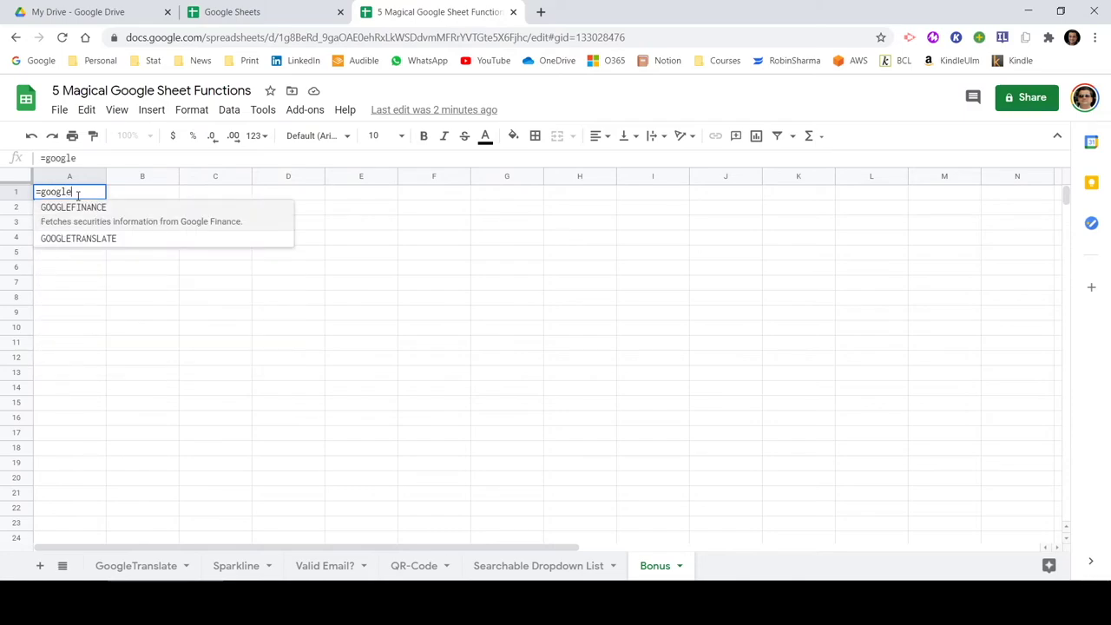
pyautogui.write('finance')
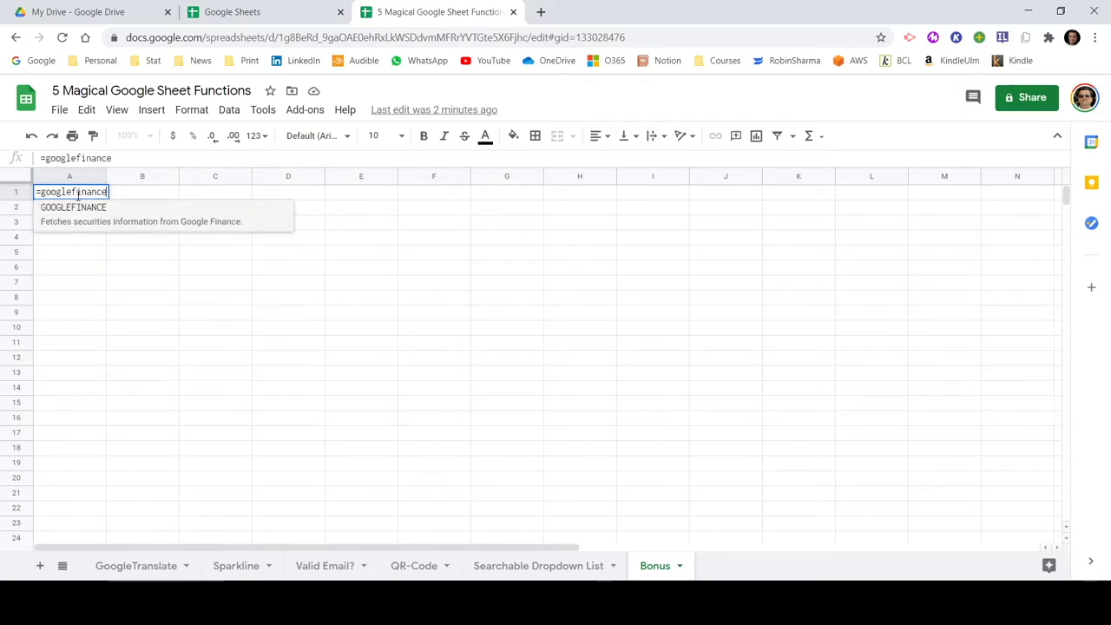
pyautogui.write('(')
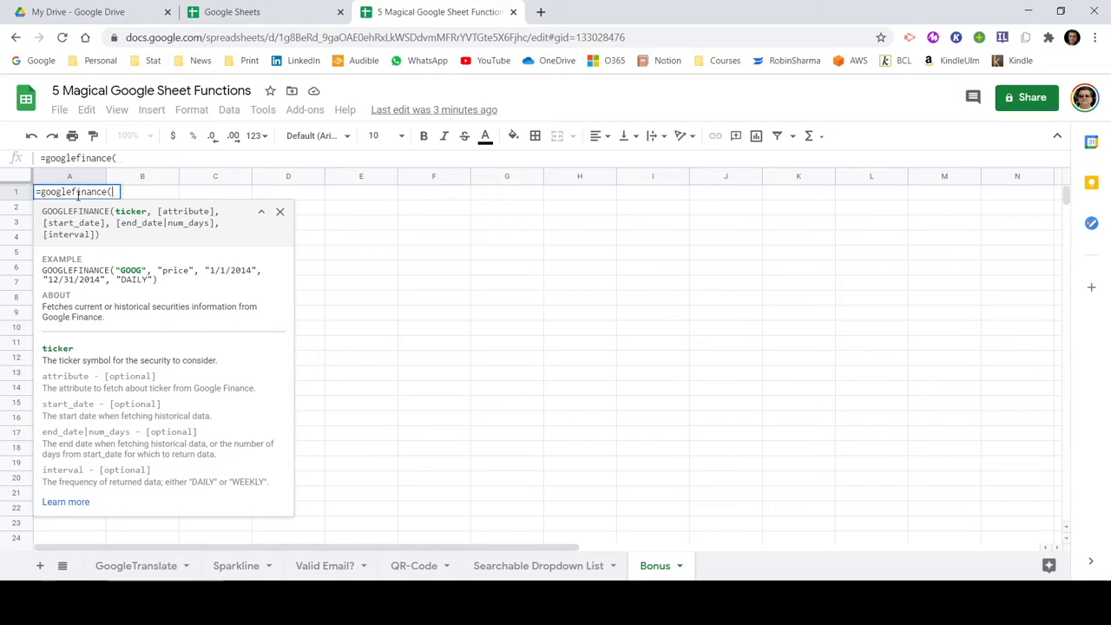
pyautogui.write('"')
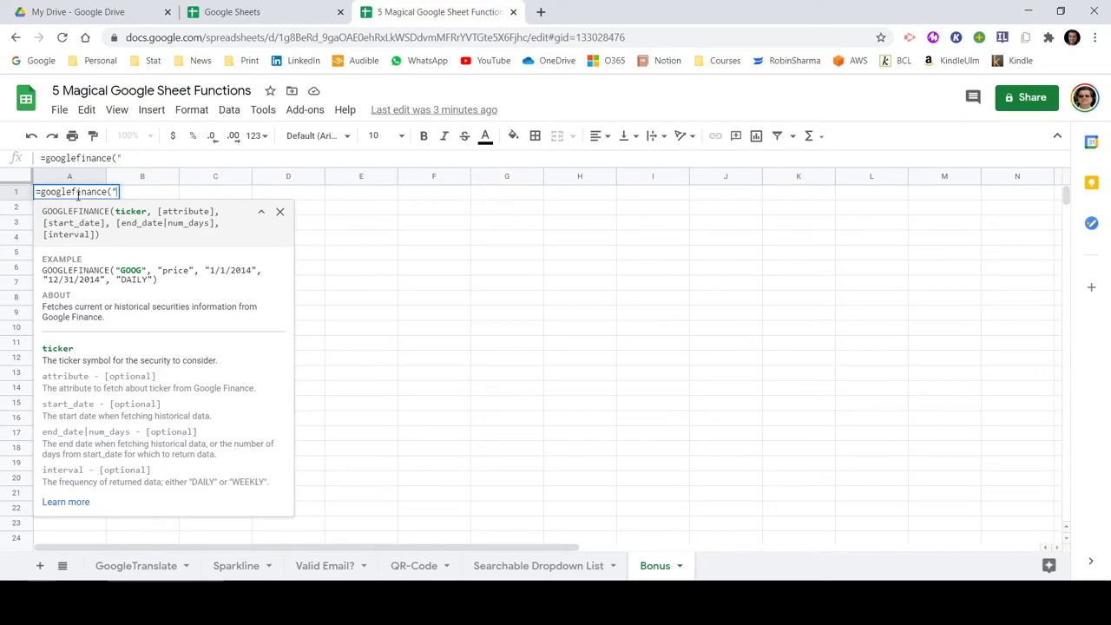
pyautogui.write('goog"')
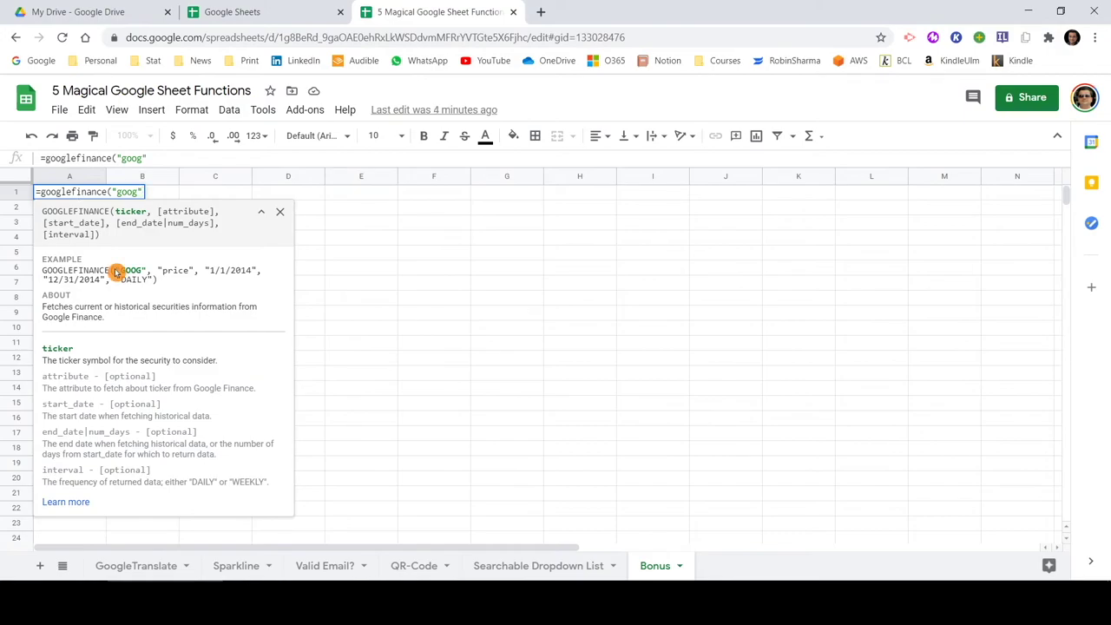
pyautogui.moveTo(116, 270); pyautogui.dragTo(156, 279)
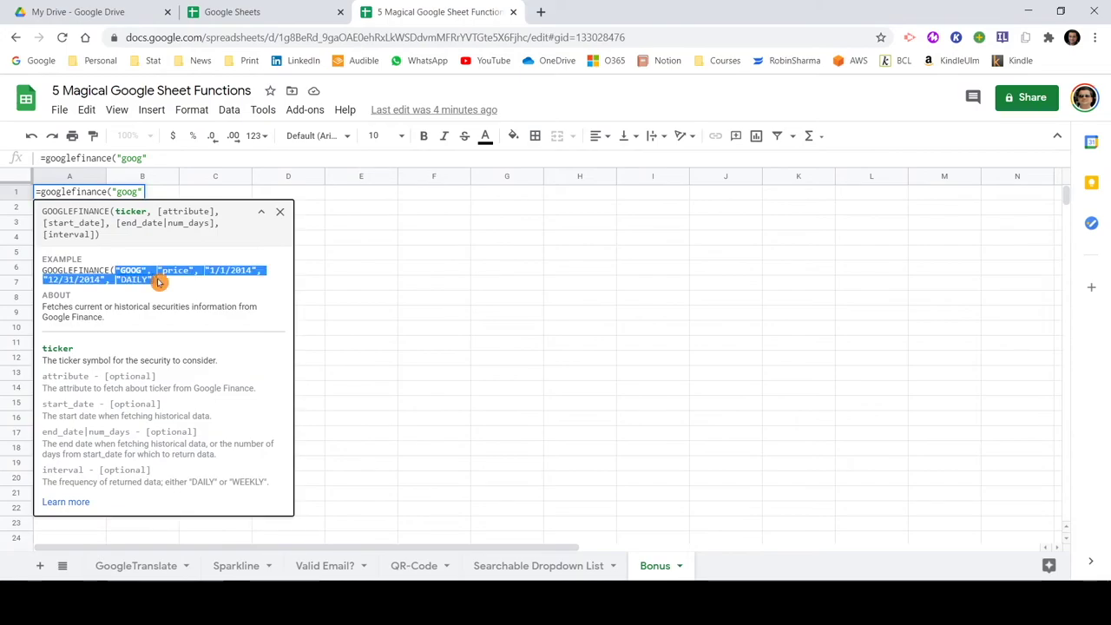
pyautogui.click(157, 157)
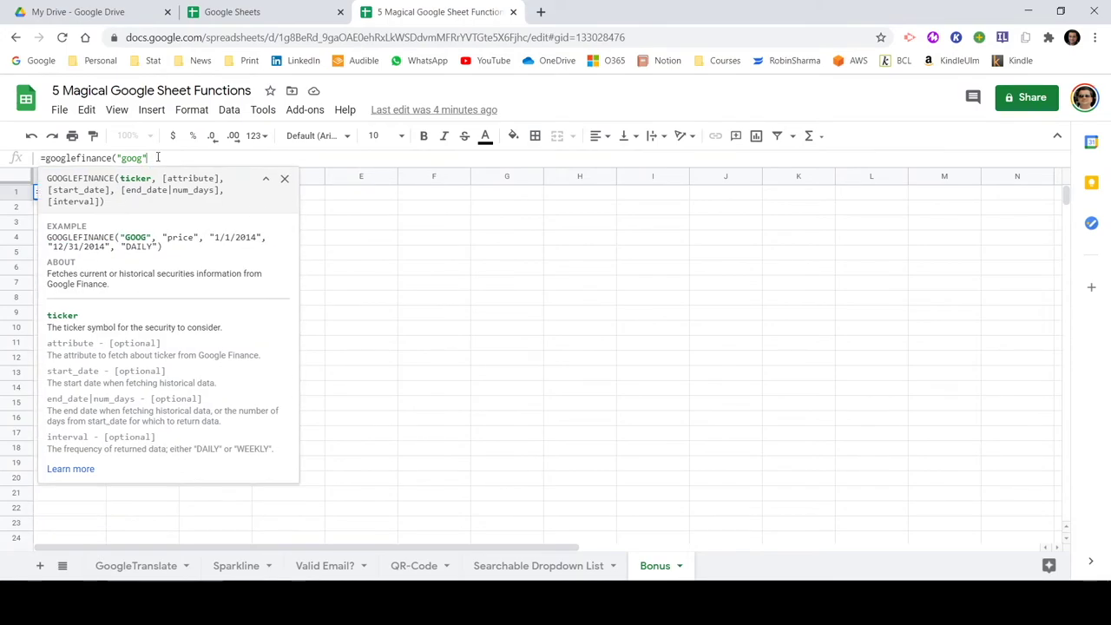
pyautogui.write('"GOOG", "price", "1/1/2014", "12/31/2014", "DAILY")')
pyautogui.click(153, 158)
pyautogui.press('BackSpace')
pyautogui.press('BackSpace')
pyautogui.press('BackSpace')
pyautogui.press('BackSpace')
pyautogui.press('BackSpace')
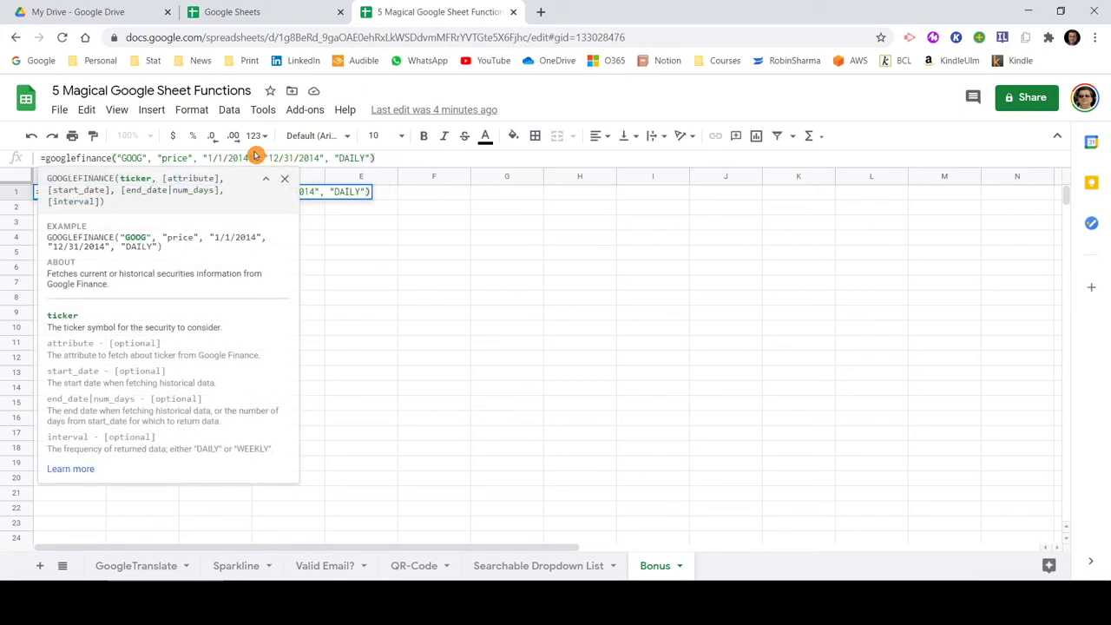
# Commit the GOOGLEFINANCE formula for GOOG's 2014 Date and Close table, then check the Close column's count.
pyautogui.press('Return')
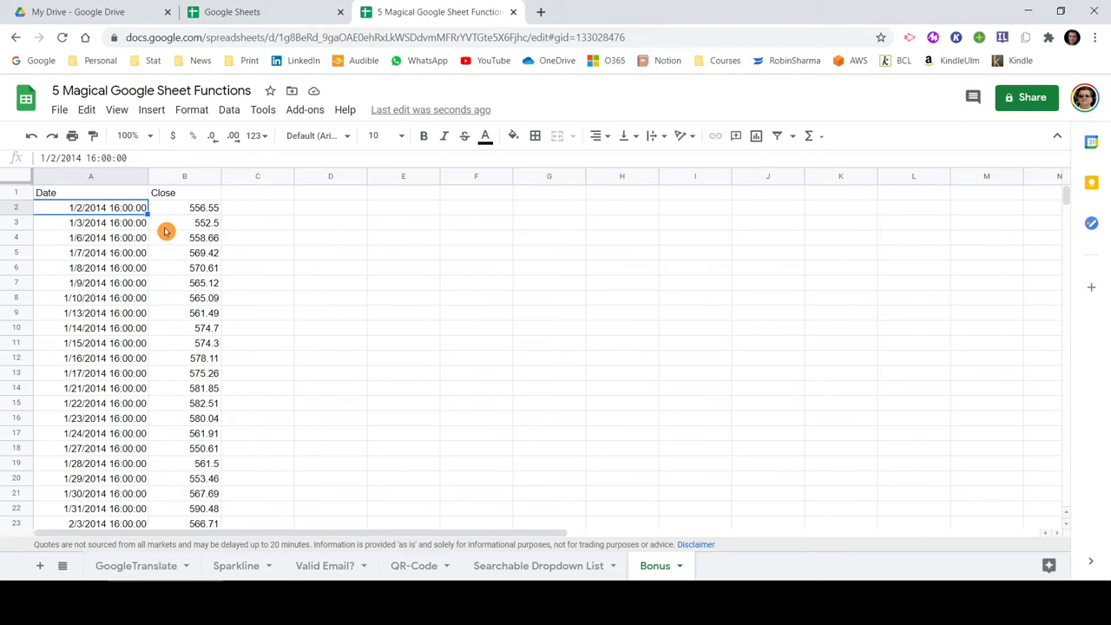
pyautogui.click(165, 176)
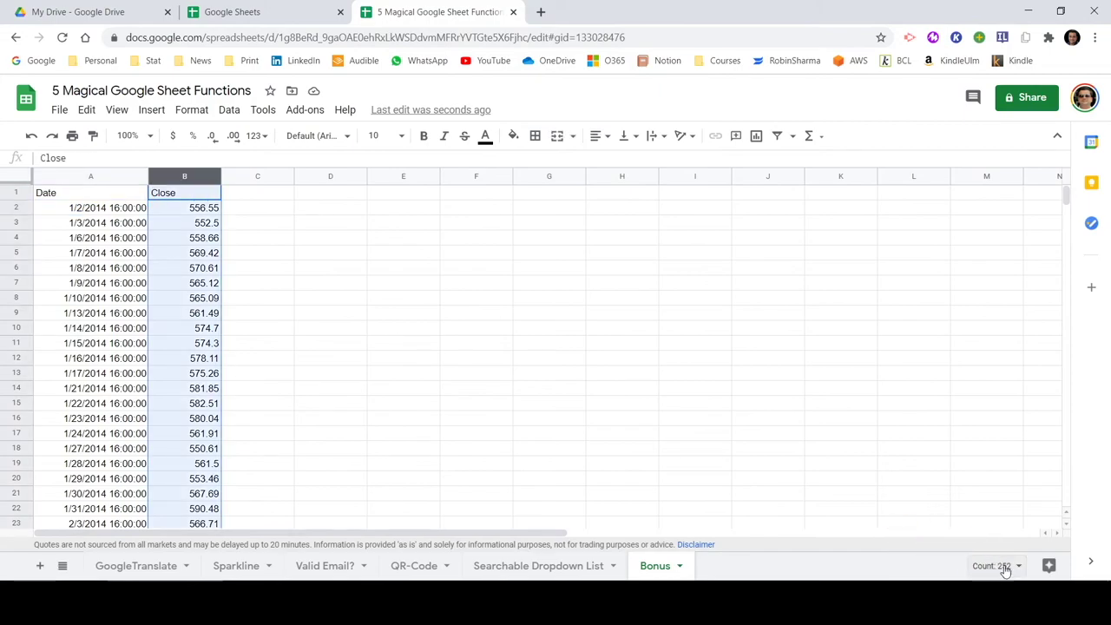
pyautogui.click(349, 273)
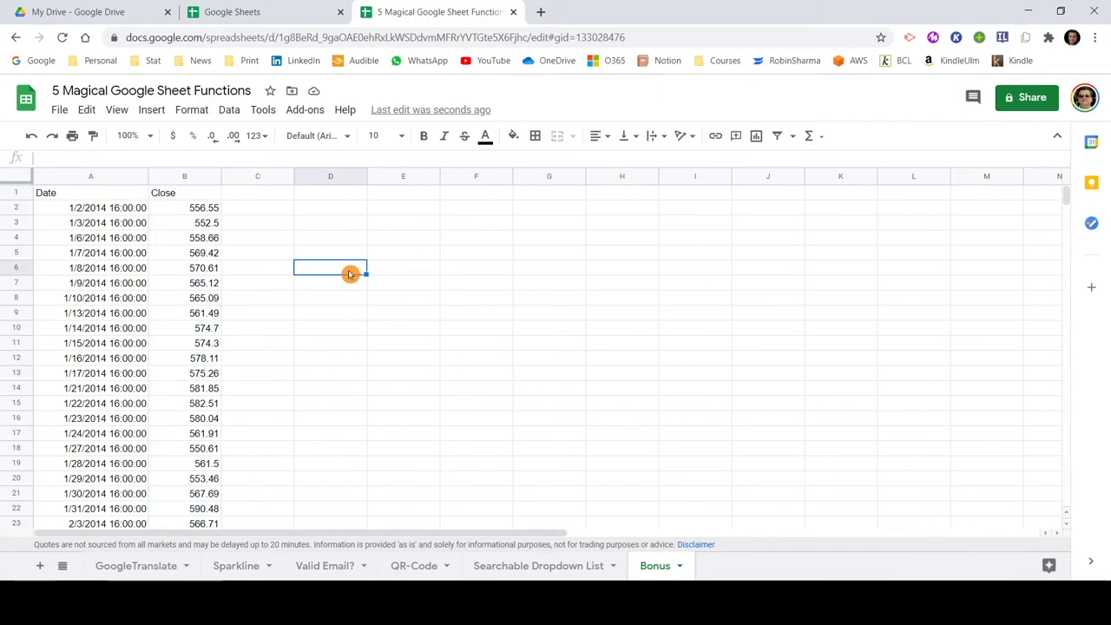